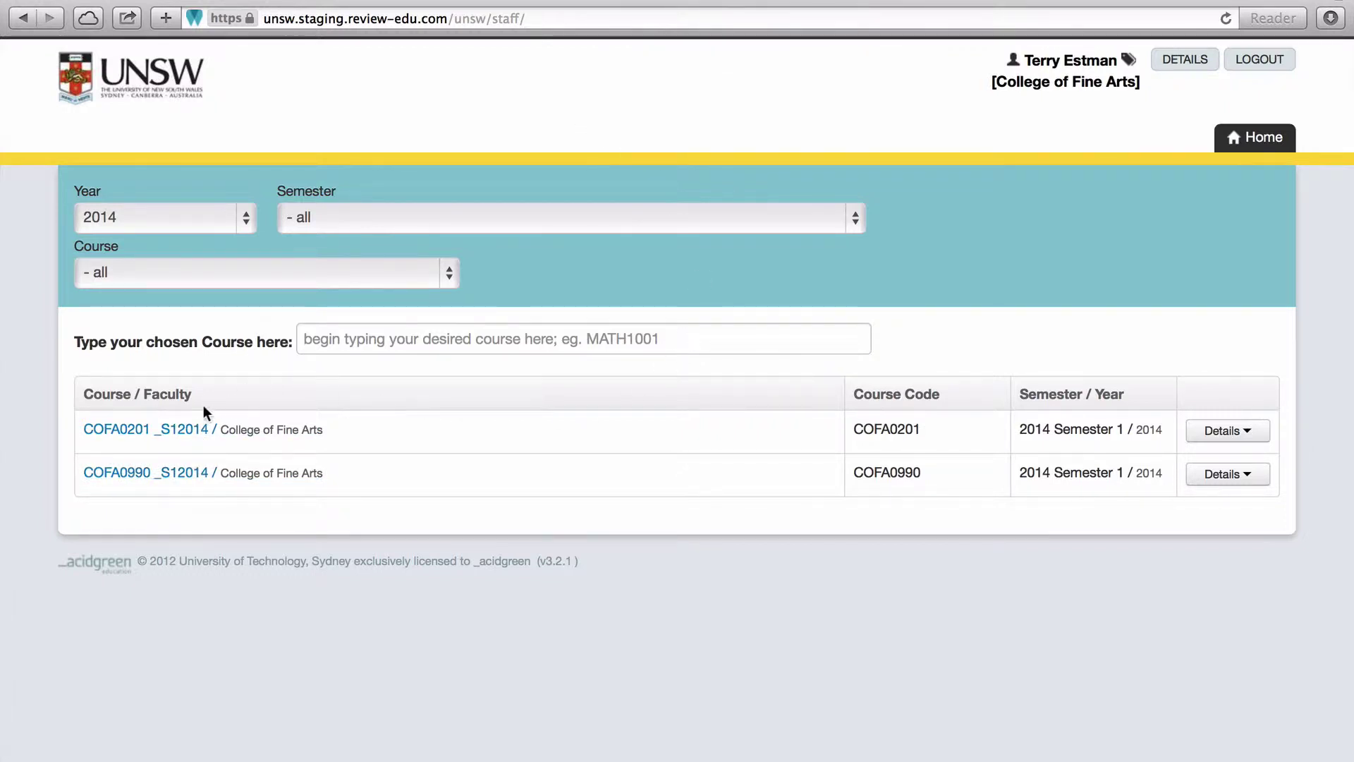
- Open the COFA0201 _S12014 course and go to its assessment task setup
{"action": "left_click", "coordinate": [173, 430]}
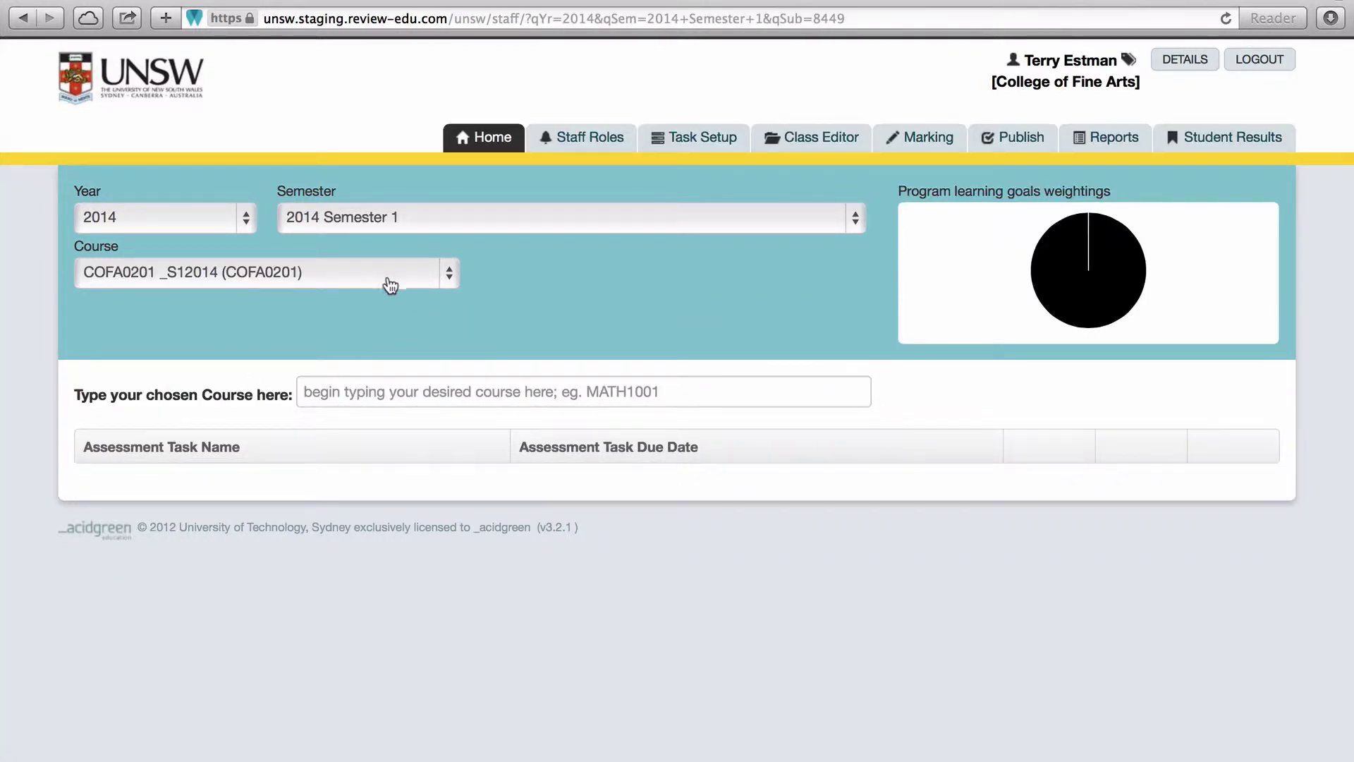
{"action": "left_click", "coordinate": [450, 276]}
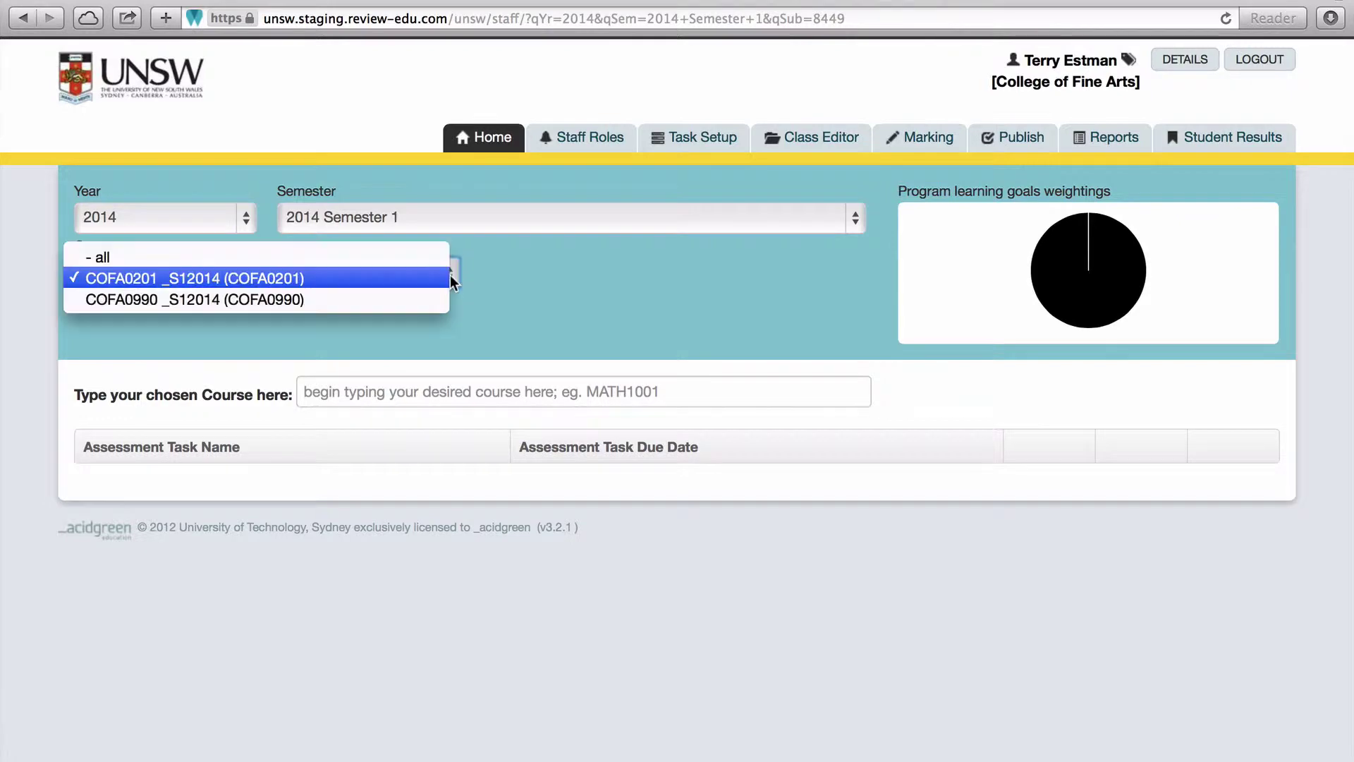
{"action": "left_click", "coordinate": [511, 271]}
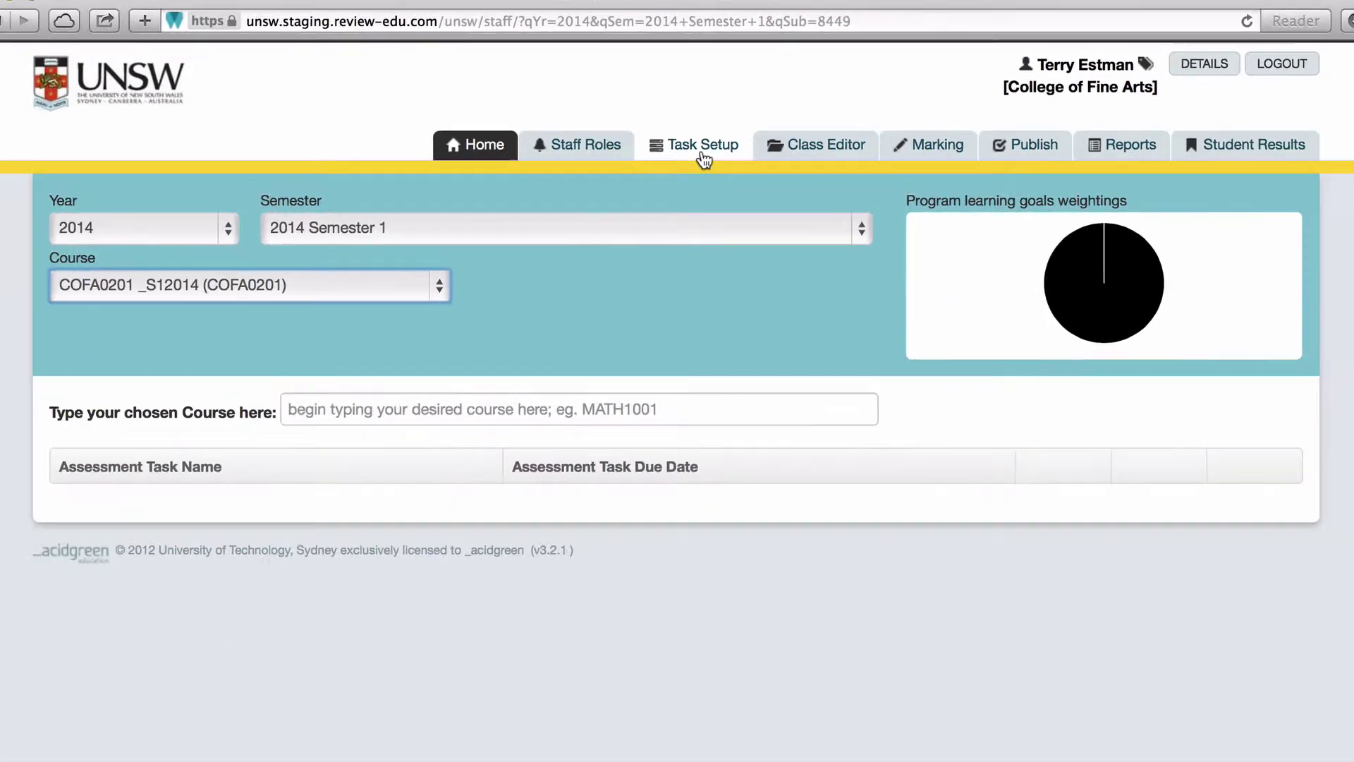
{"action": "left_click", "coordinate": [706, 333]}
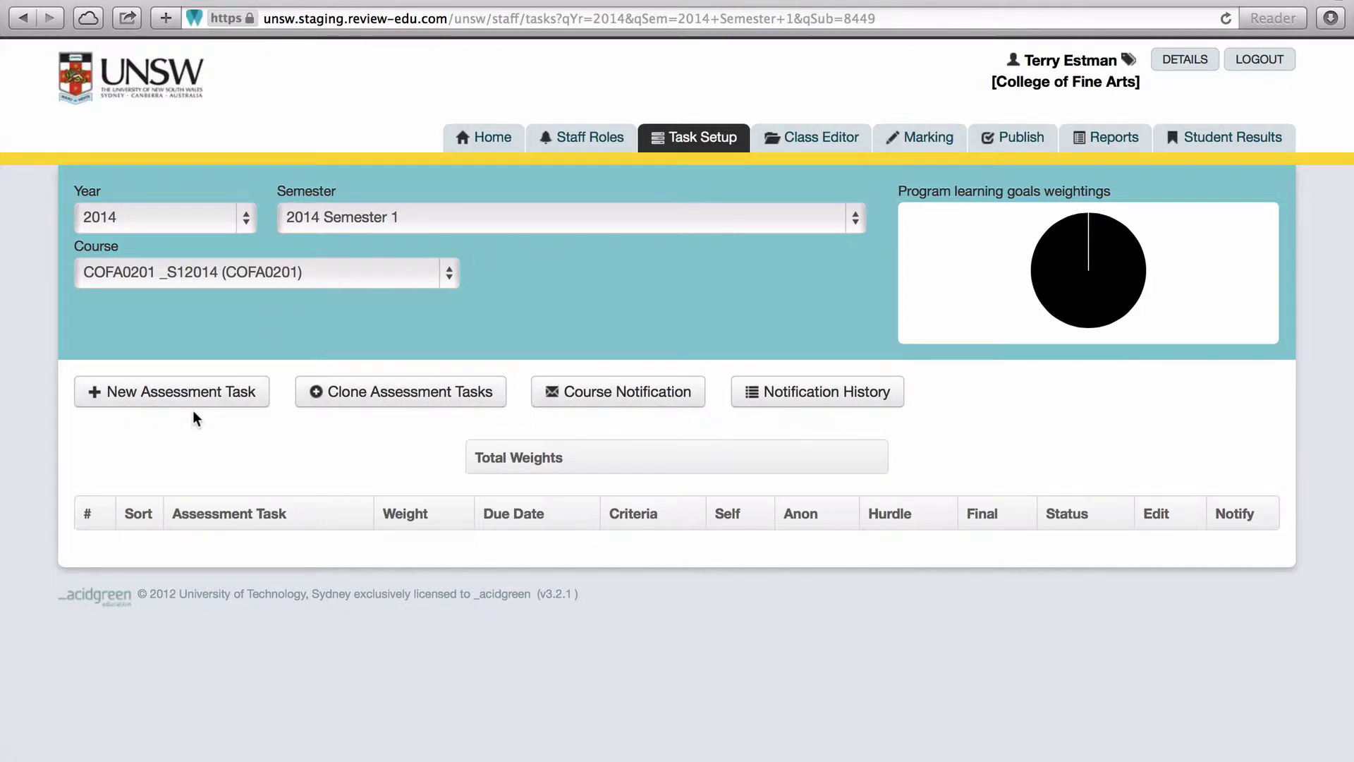
- Start a new assessment task named "Task 1" with a weight of 35%
{"action": "left_click", "coordinate": [150, 399]}
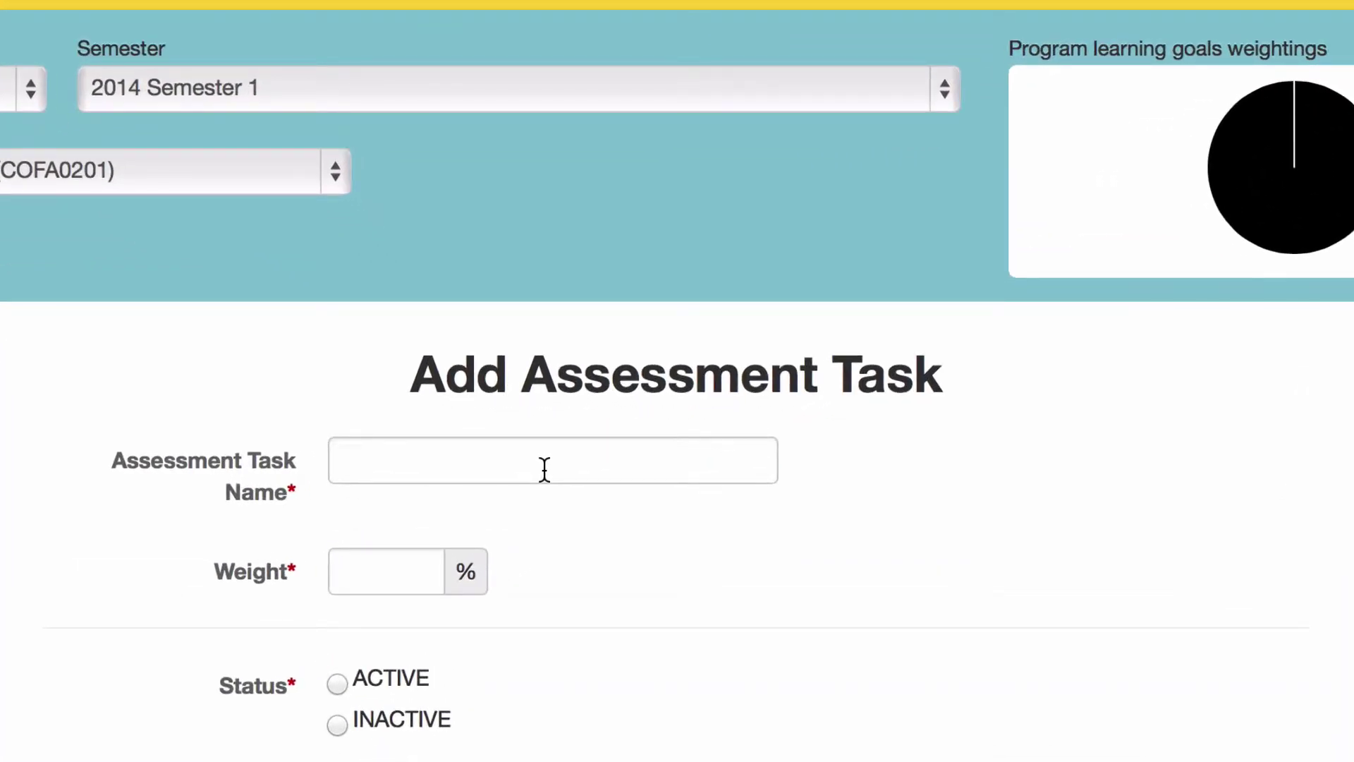
{"action": "left_click", "coordinate": [544, 469]}
{"action": "type", "text": "Task 1"}
{"action": "key", "text": "Tab"}
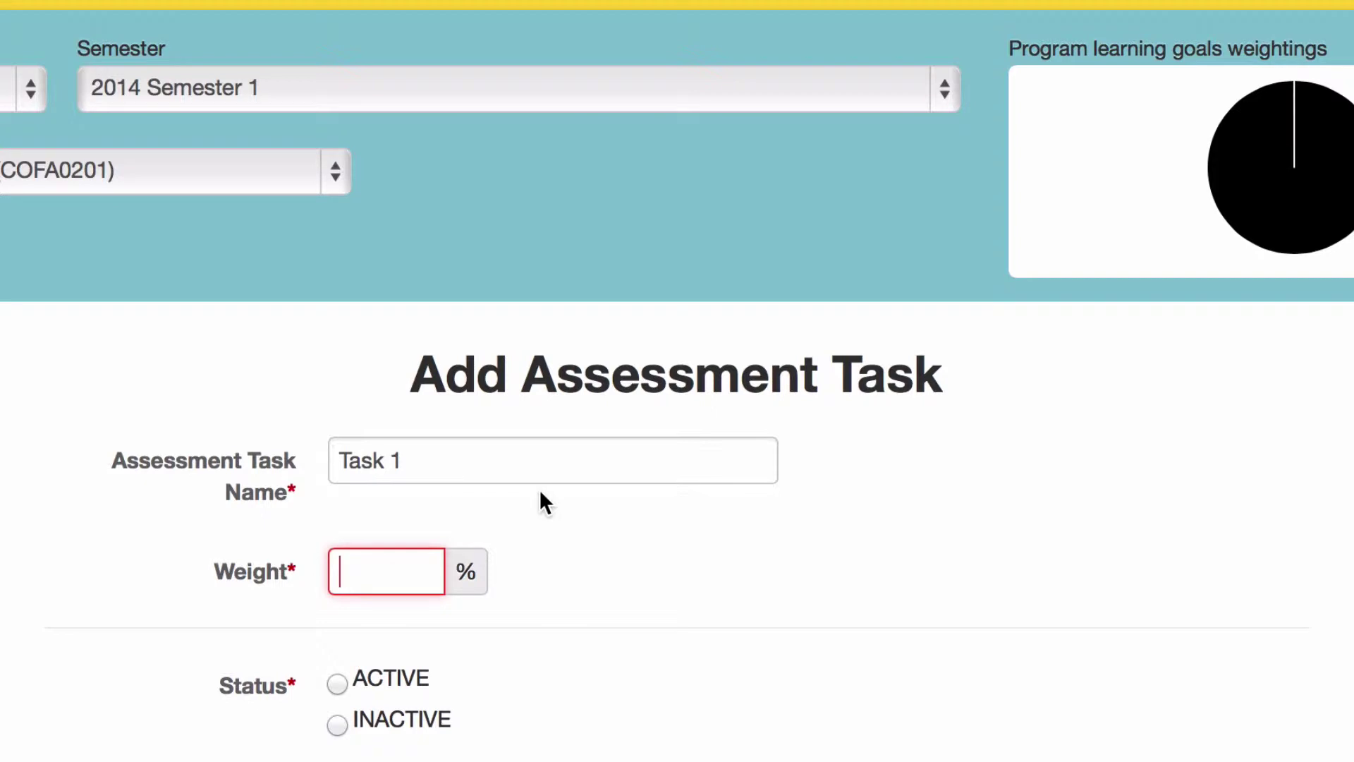
{"action": "type", "text": "35"}
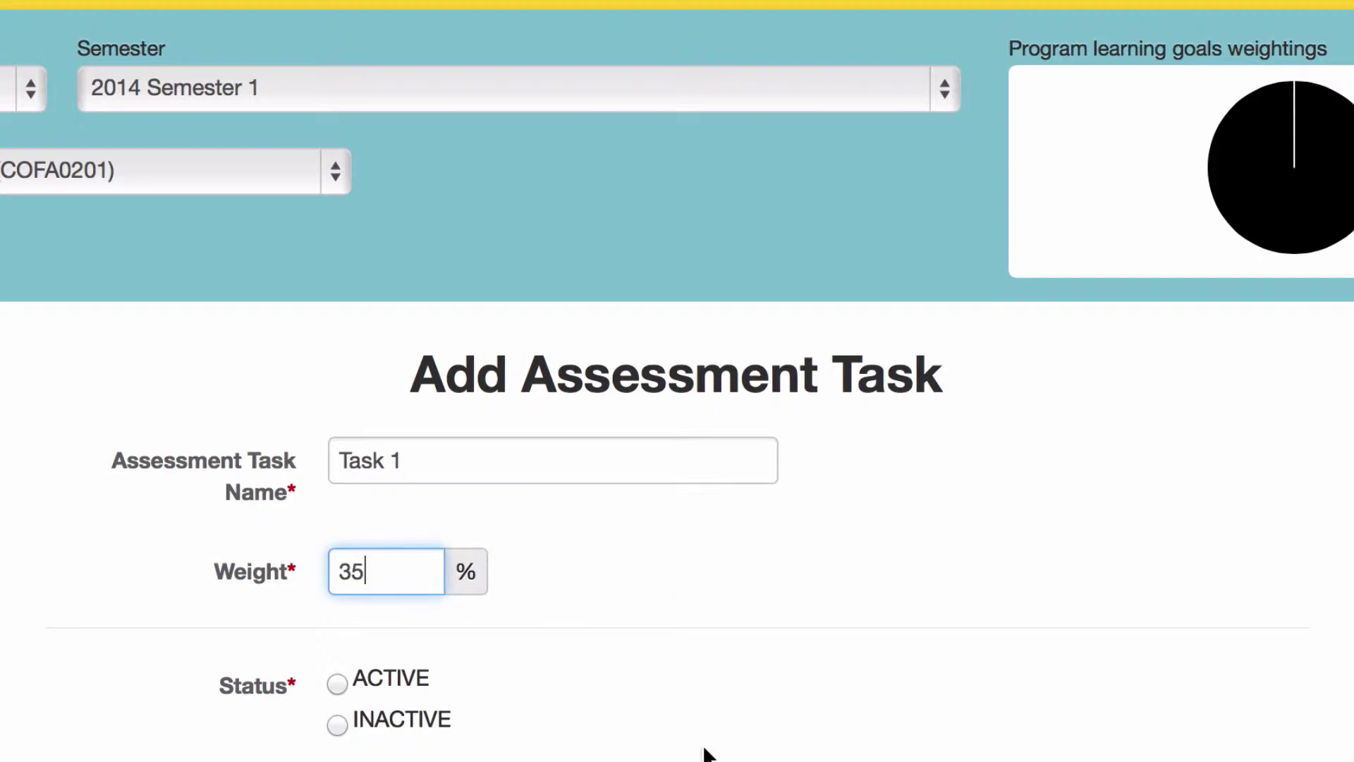
- Set the assessment task's status to ACTIVE and its due date to 31-03-2014
{"action": "scroll", "coordinate": [702, 753], "scroll_direction": "down", "scroll_amount": 7}
{"action": "scroll", "coordinate": [701, 753], "scroll_direction": "down", "scroll_amount": 1}
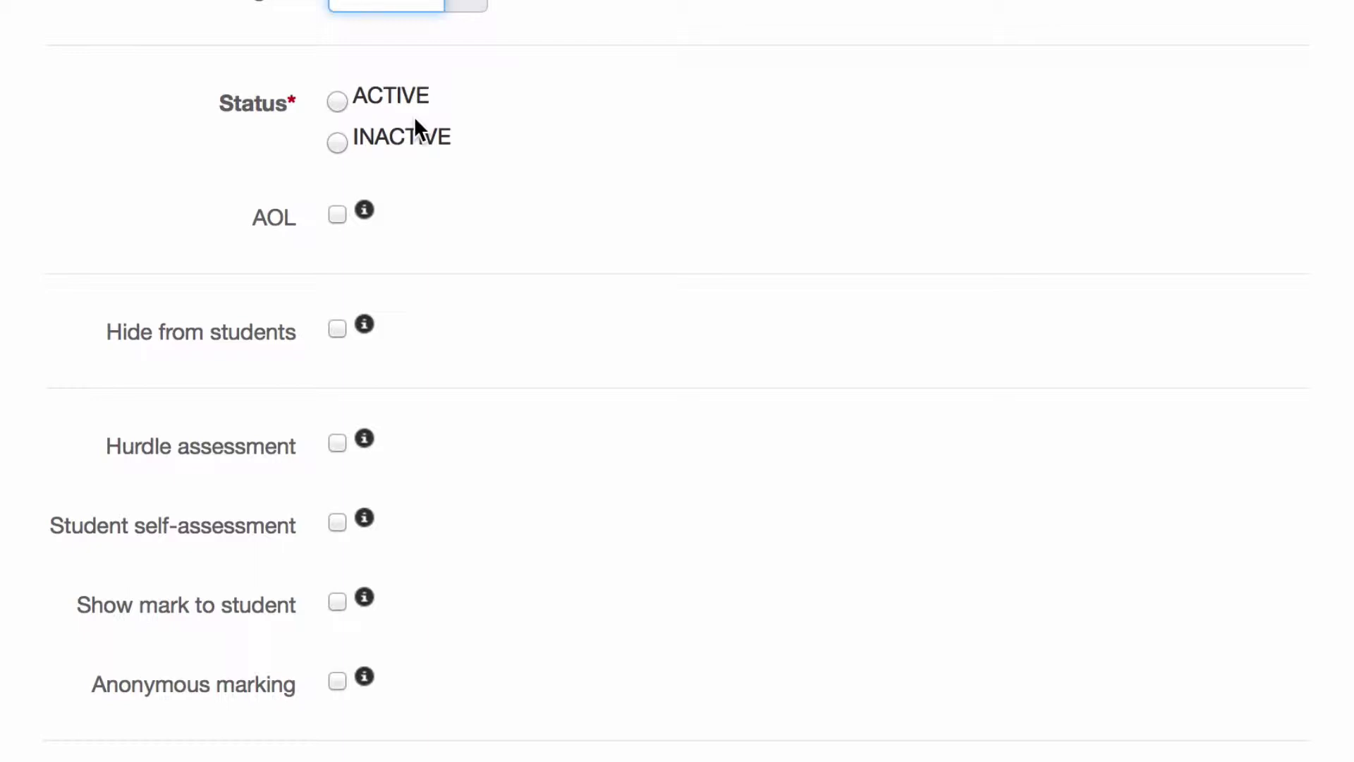
{"action": "left_click", "coordinate": [338, 103]}
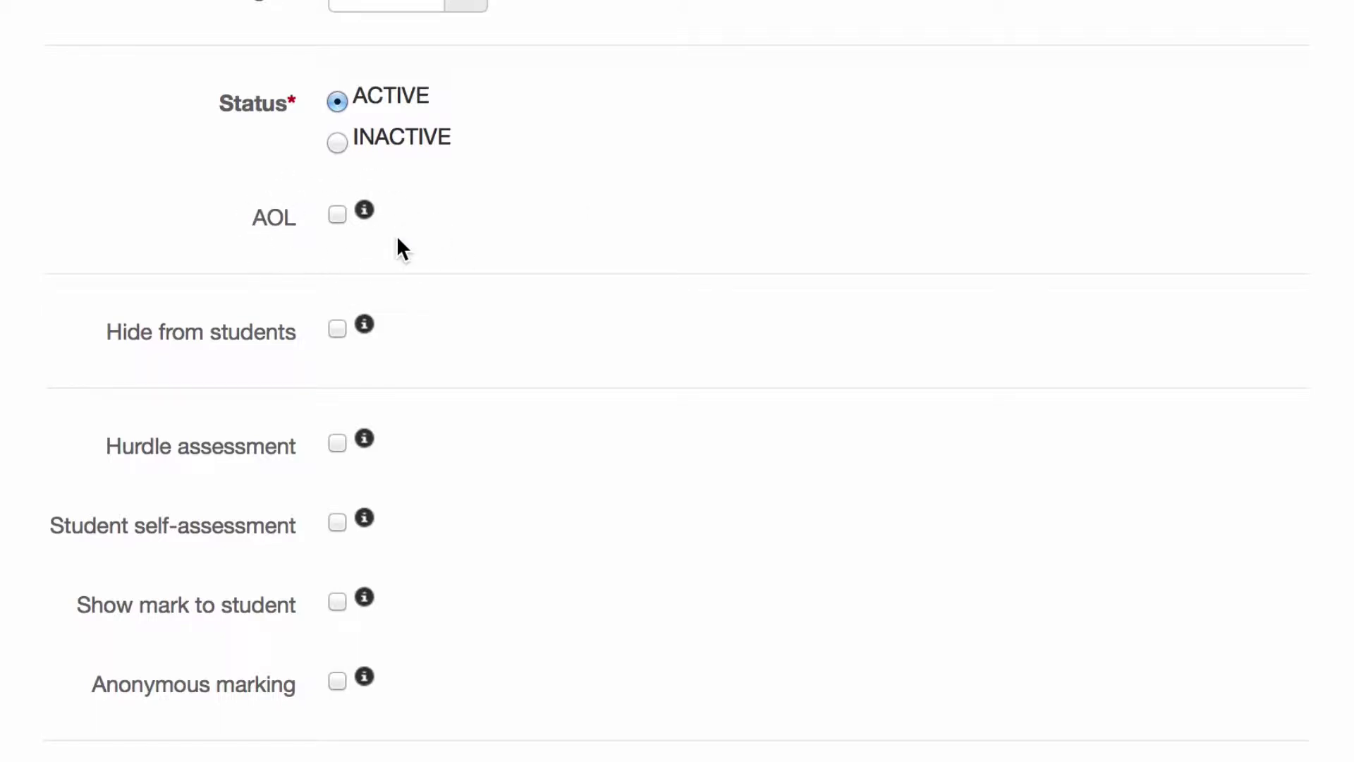
{"action": "scroll", "coordinate": [529, 358], "scroll_direction": "down", "scroll_amount": 3}
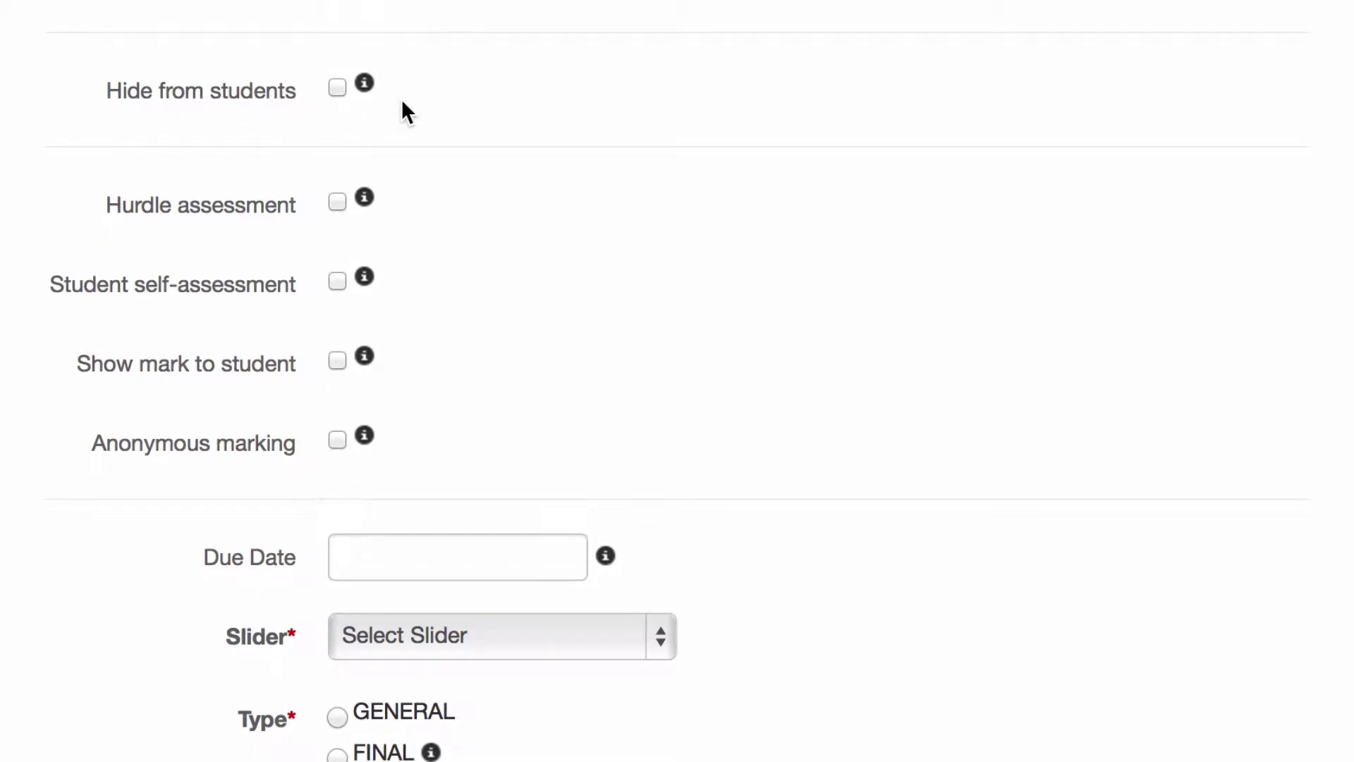
{"action": "mouse_move", "coordinate": [374, 88]}
{"action": "scroll", "coordinate": [477, 189], "scroll_direction": "down", "scroll_amount": 3}
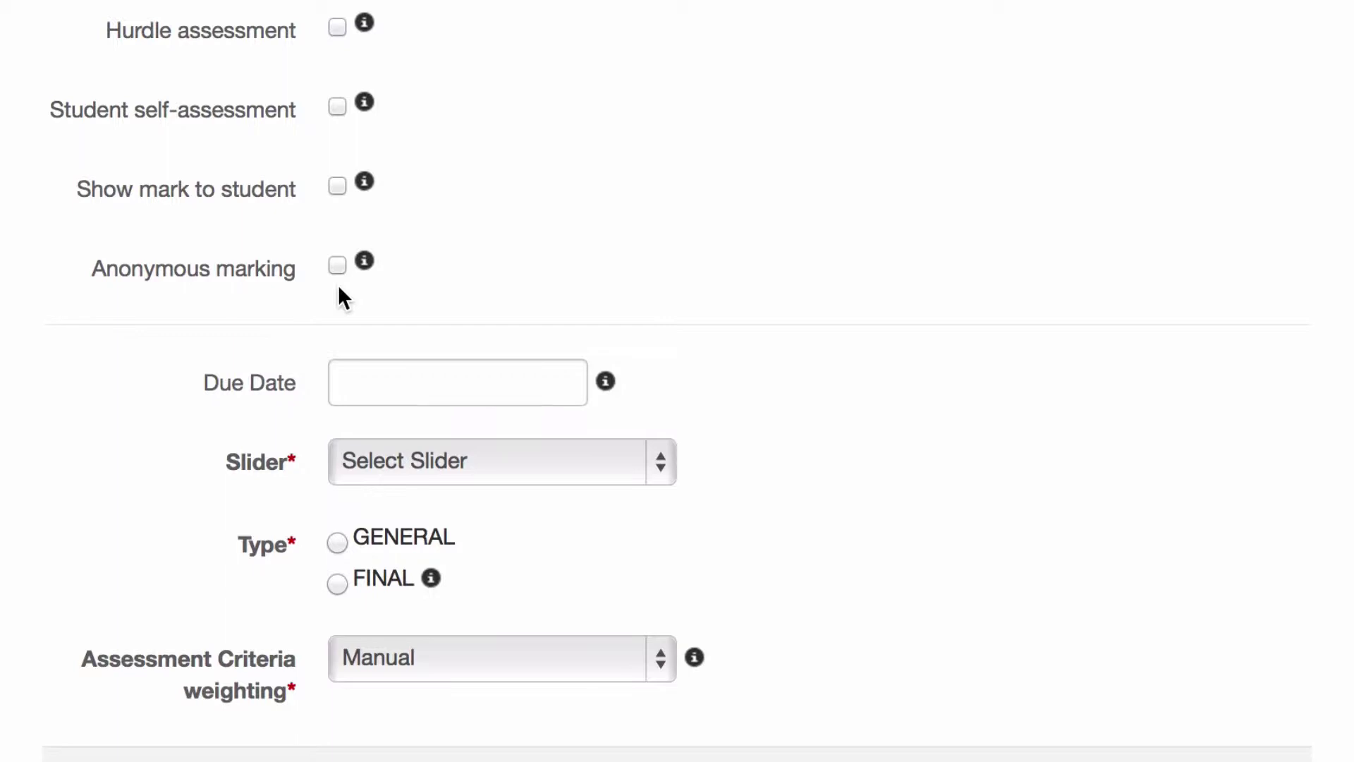
{"action": "left_click", "coordinate": [481, 396]}
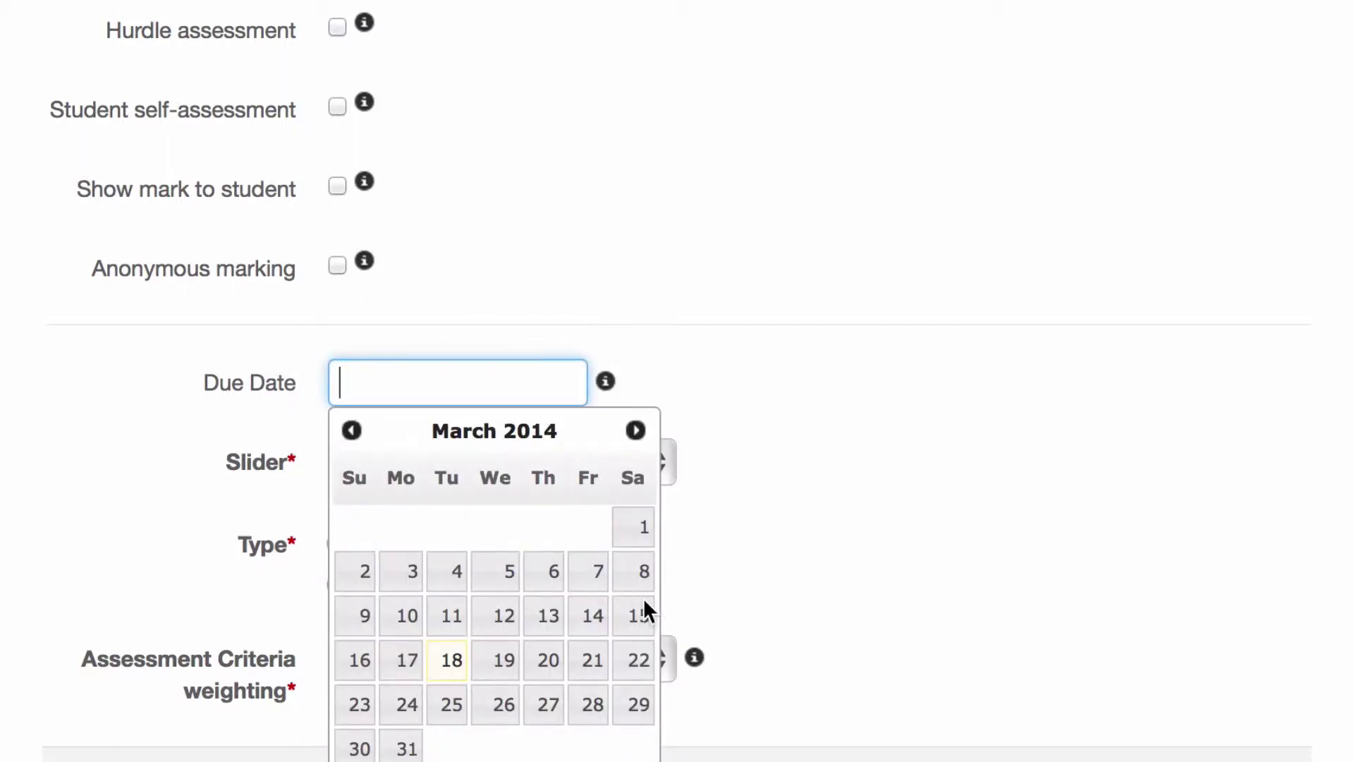
{"action": "left_click", "coordinate": [406, 748]}
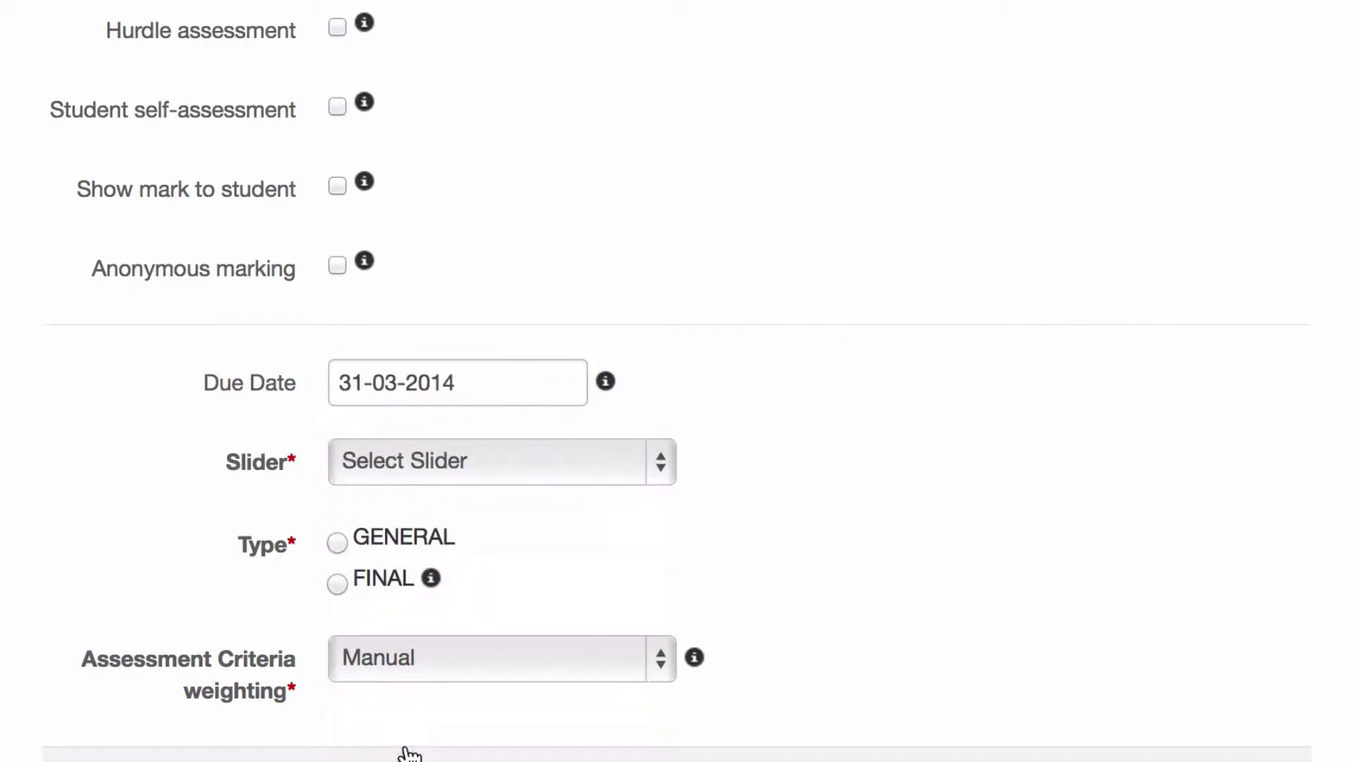
- Choose the Standard Marking Scale slider for the task and set its type to GENERAL
{"action": "left_click", "coordinate": [643, 469]}
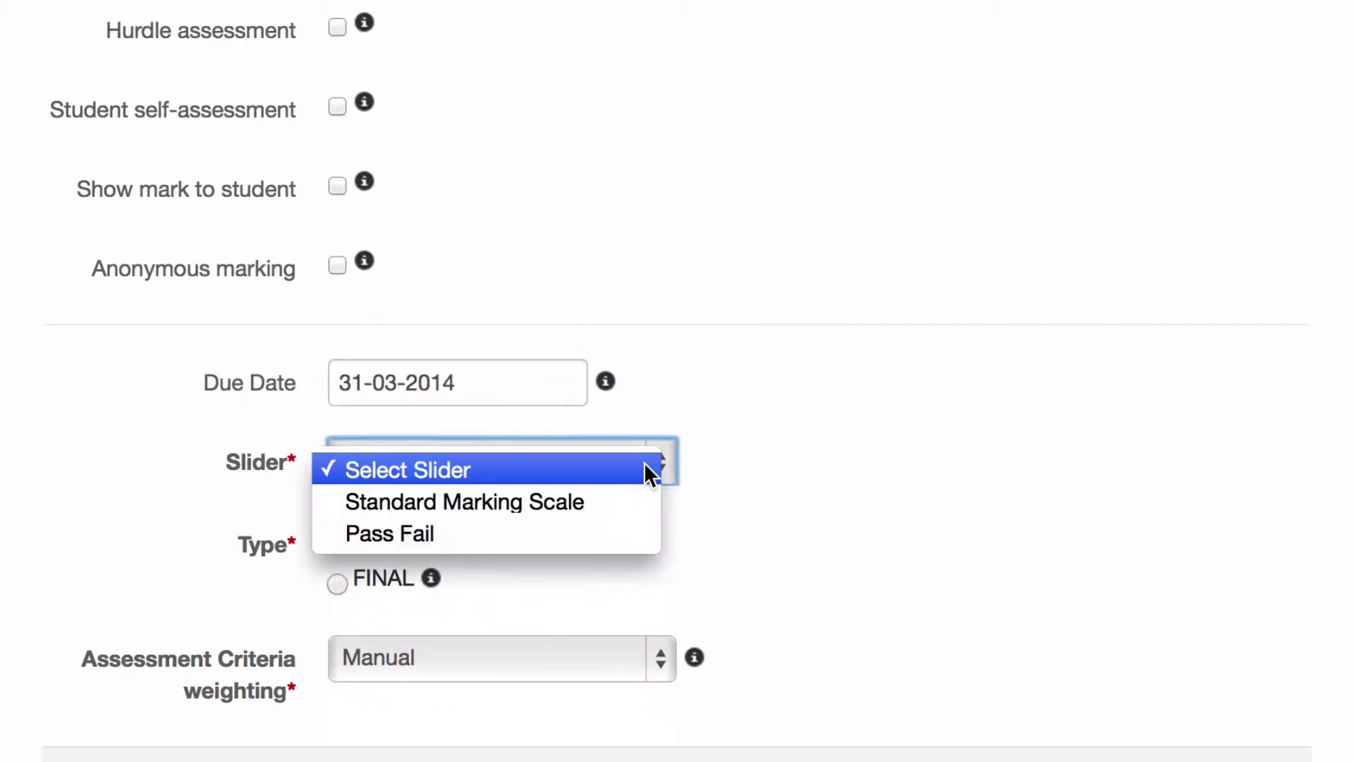
{"action": "left_click", "coordinate": [589, 501]}
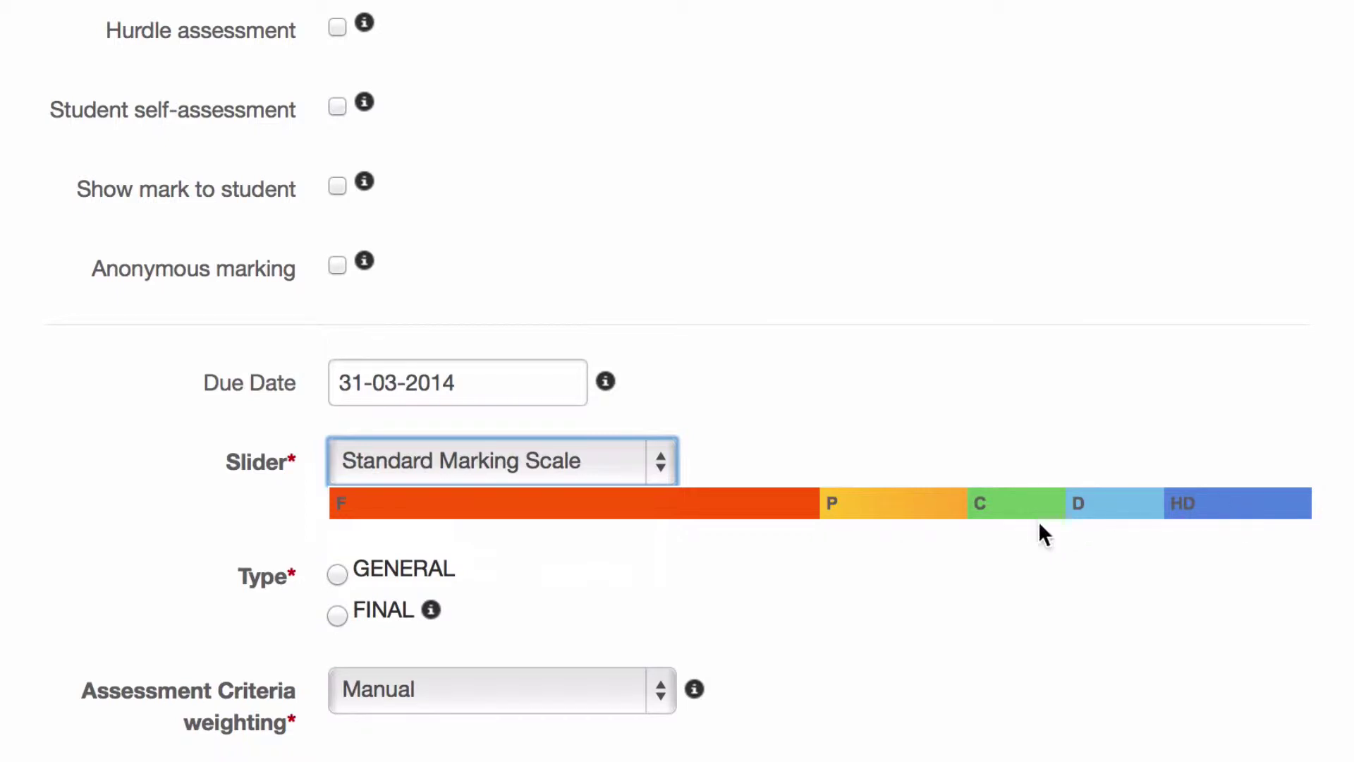
{"action": "left_click", "coordinate": [337, 574]}
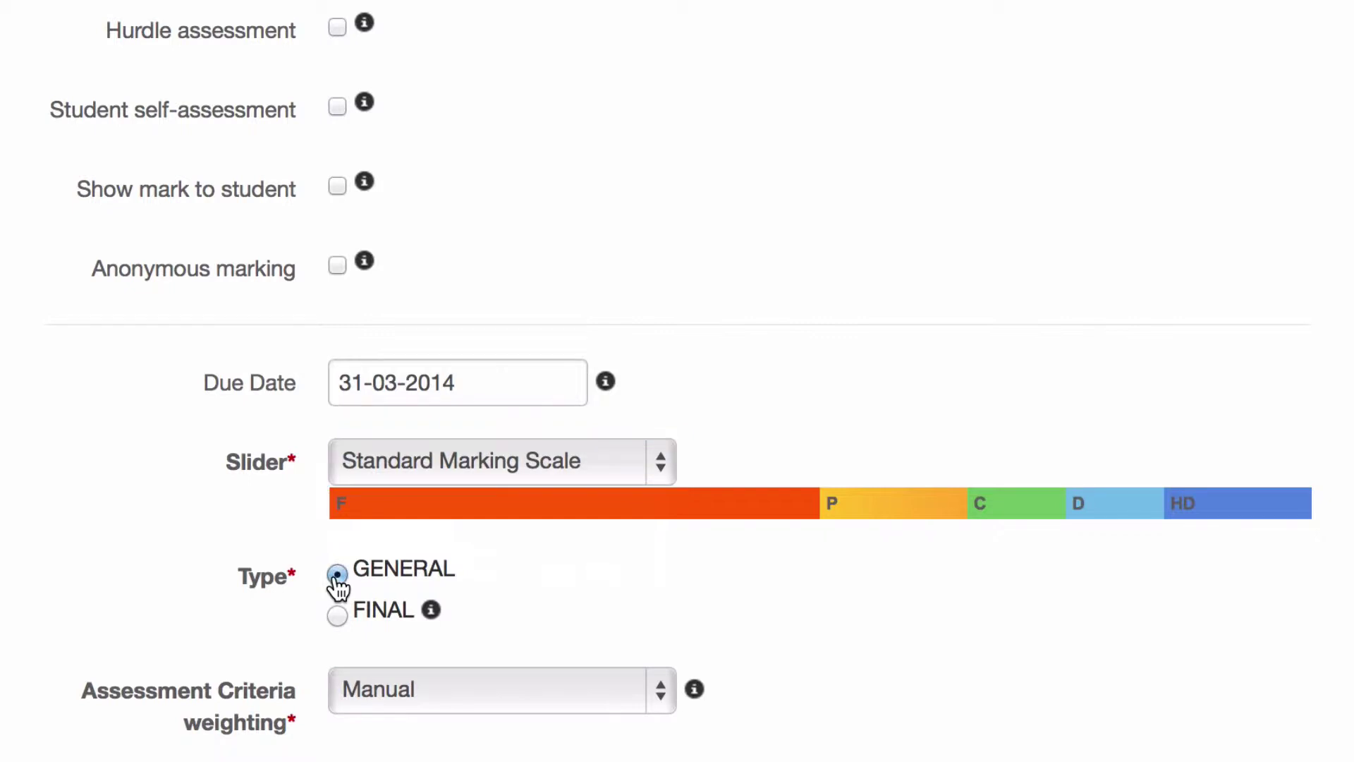
{"action": "mouse_move", "coordinate": [430, 611]}
- Set the assessment criteria weighting to Auto, then save the task and return to the assessment task list
{"action": "scroll", "coordinate": [363, 727], "scroll_direction": "down", "scroll_amount": 2}
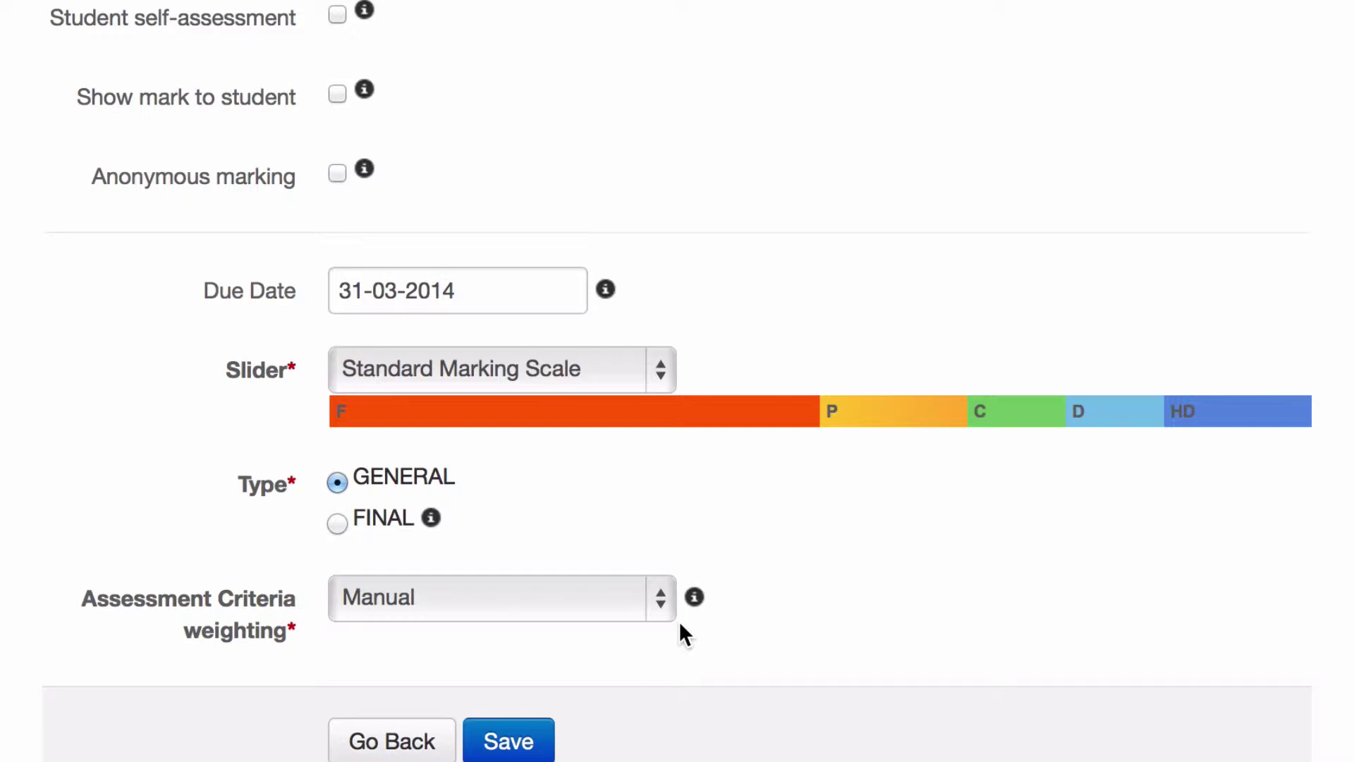
{"action": "left_click", "coordinate": [659, 599]}
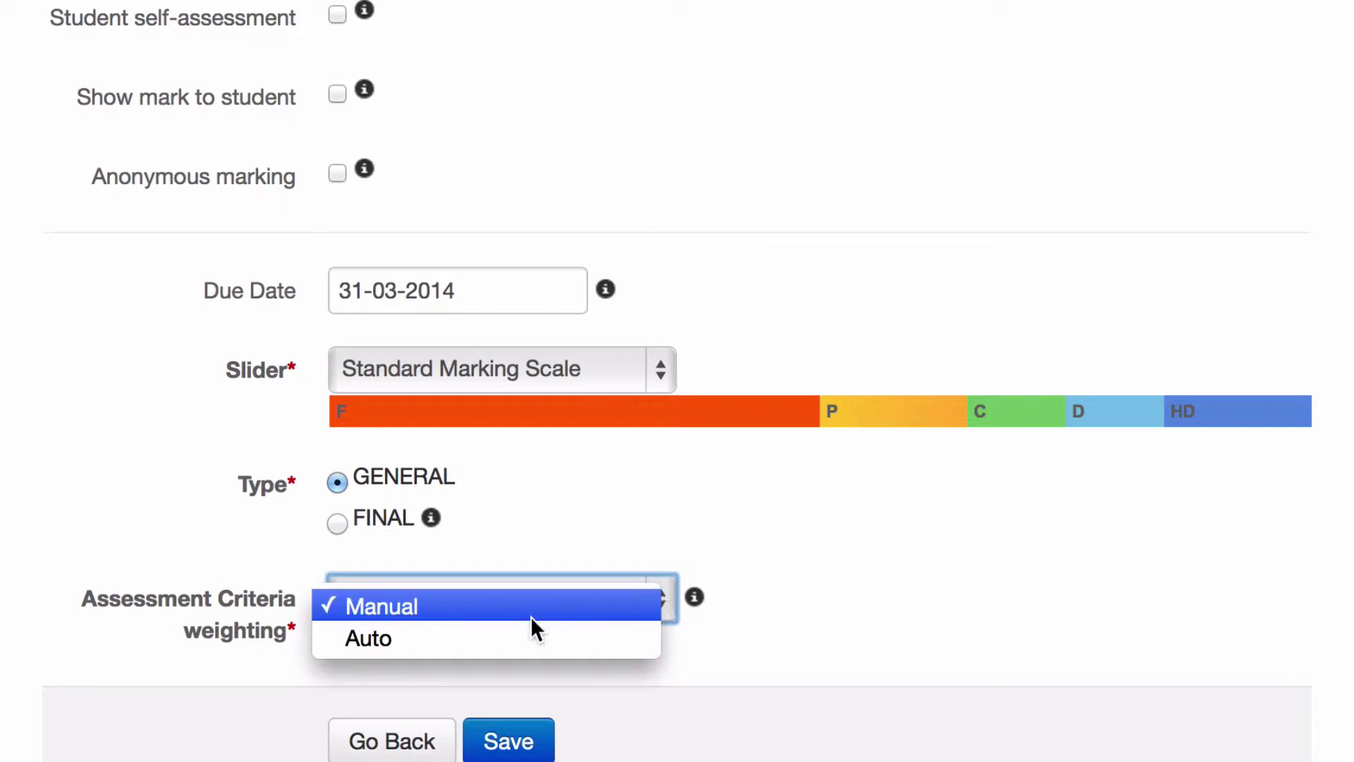
{"action": "left_click", "coordinate": [484, 640]}
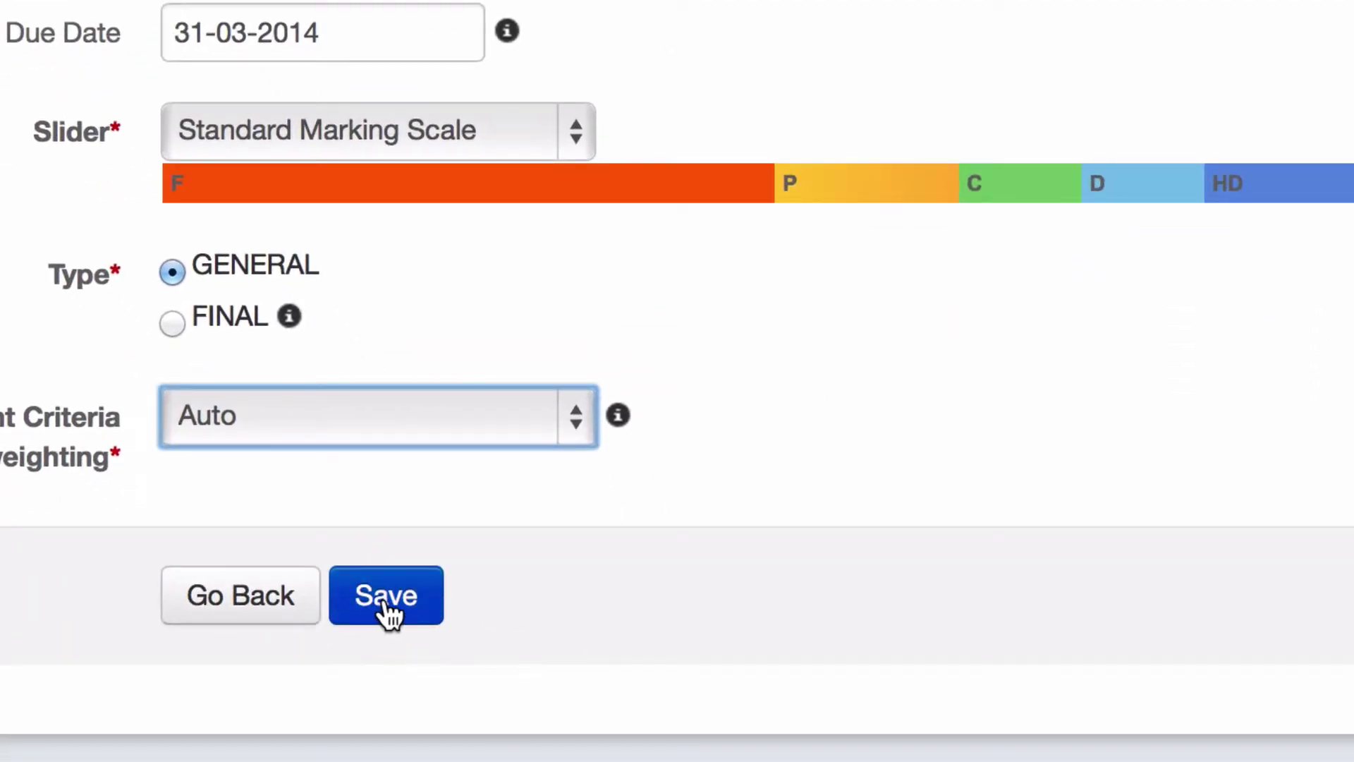
{"action": "left_click", "coordinate": [385, 605]}
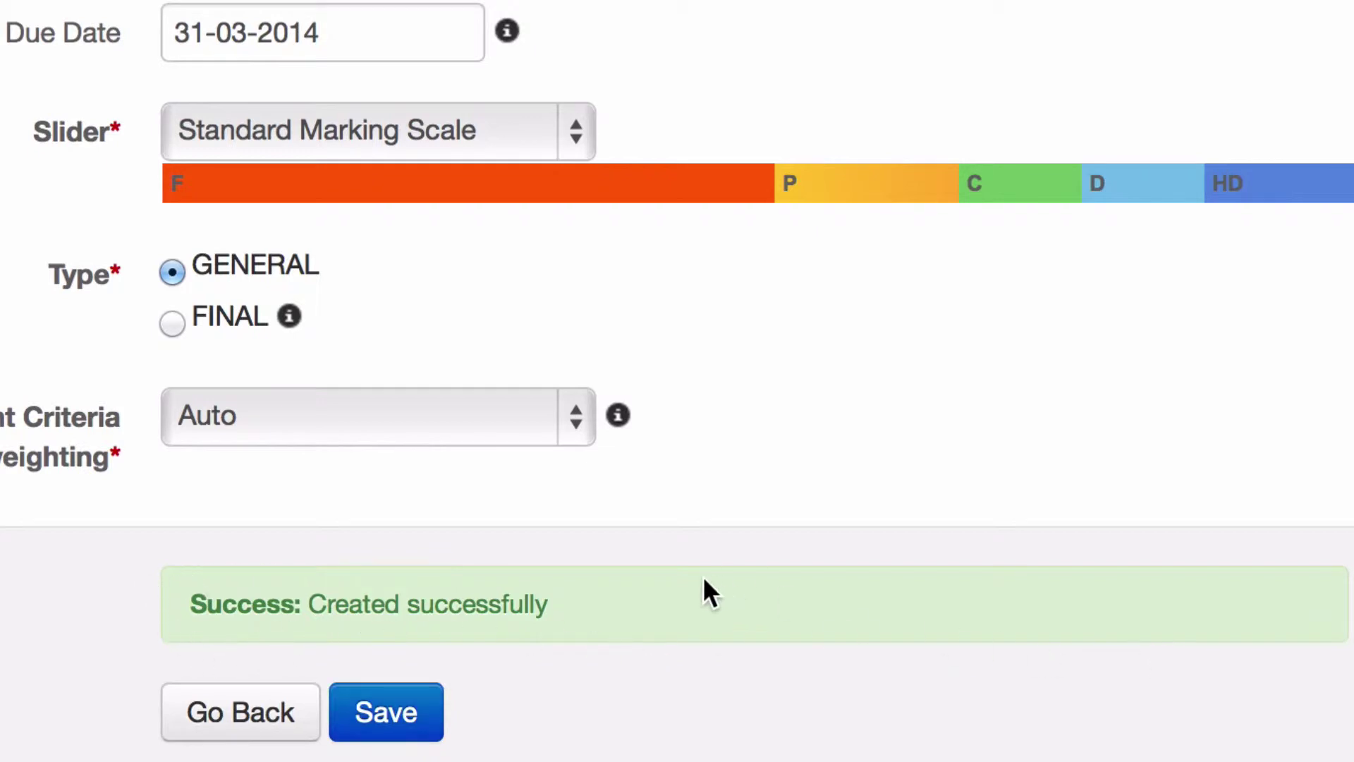
{"action": "left_click", "coordinate": [242, 728]}
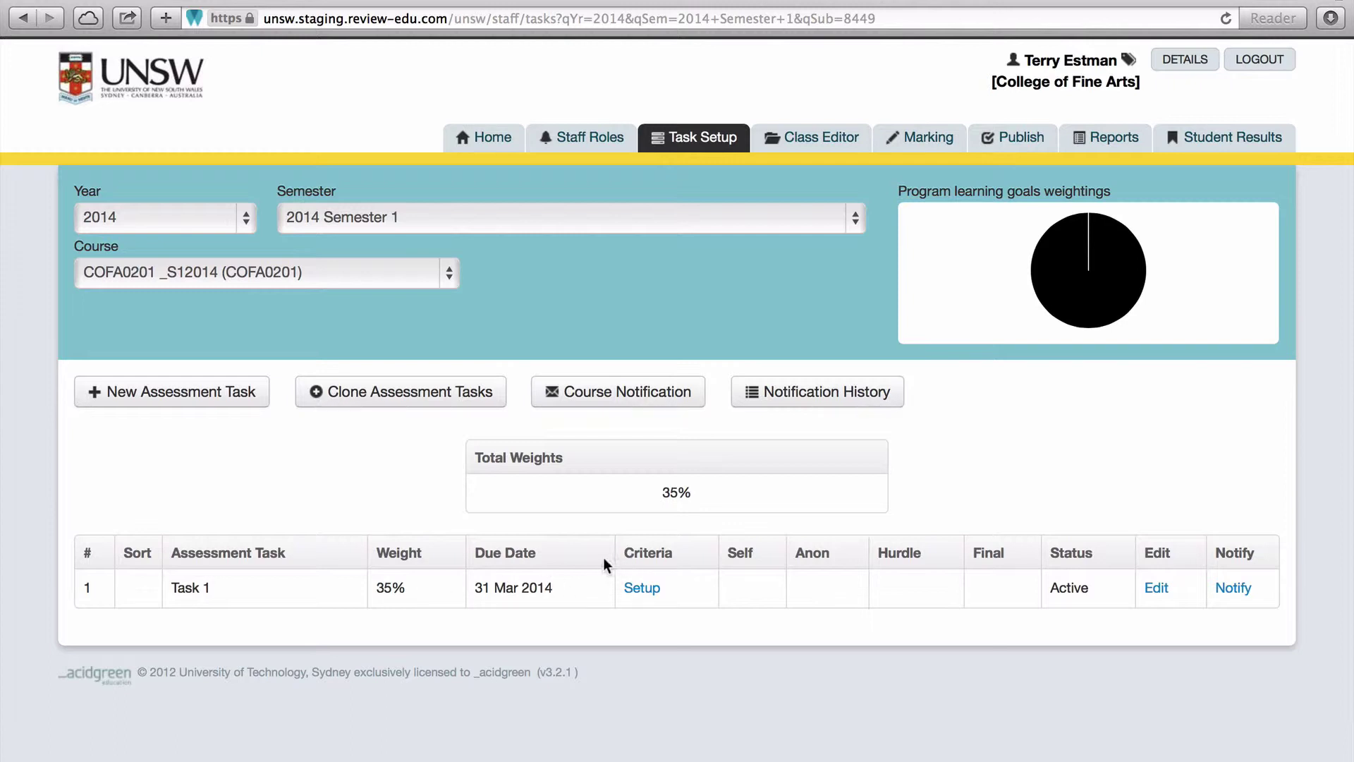
- Start a new assessment criterion for Task 1 under the program learning goal "4. Communication"
{"action": "left_click", "coordinate": [640, 591]}
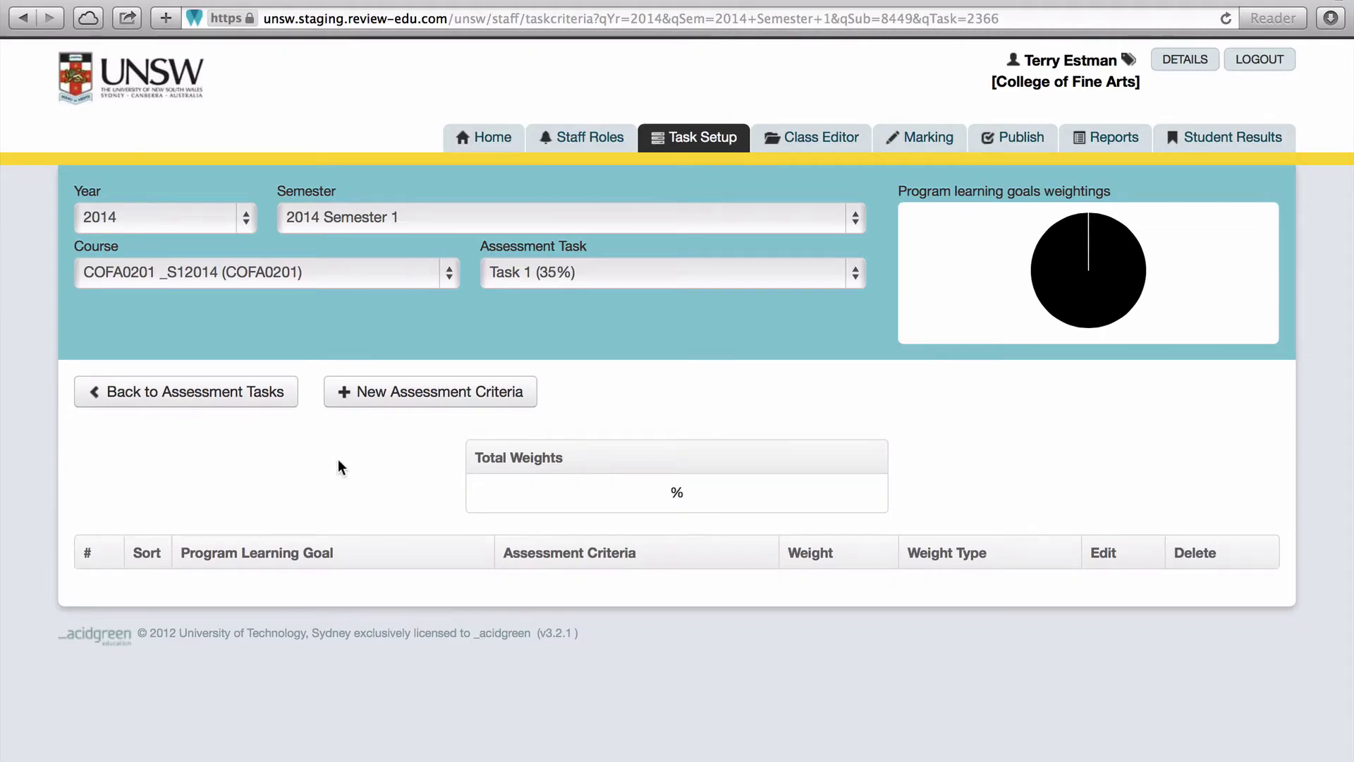
{"action": "left_click", "coordinate": [450, 397]}
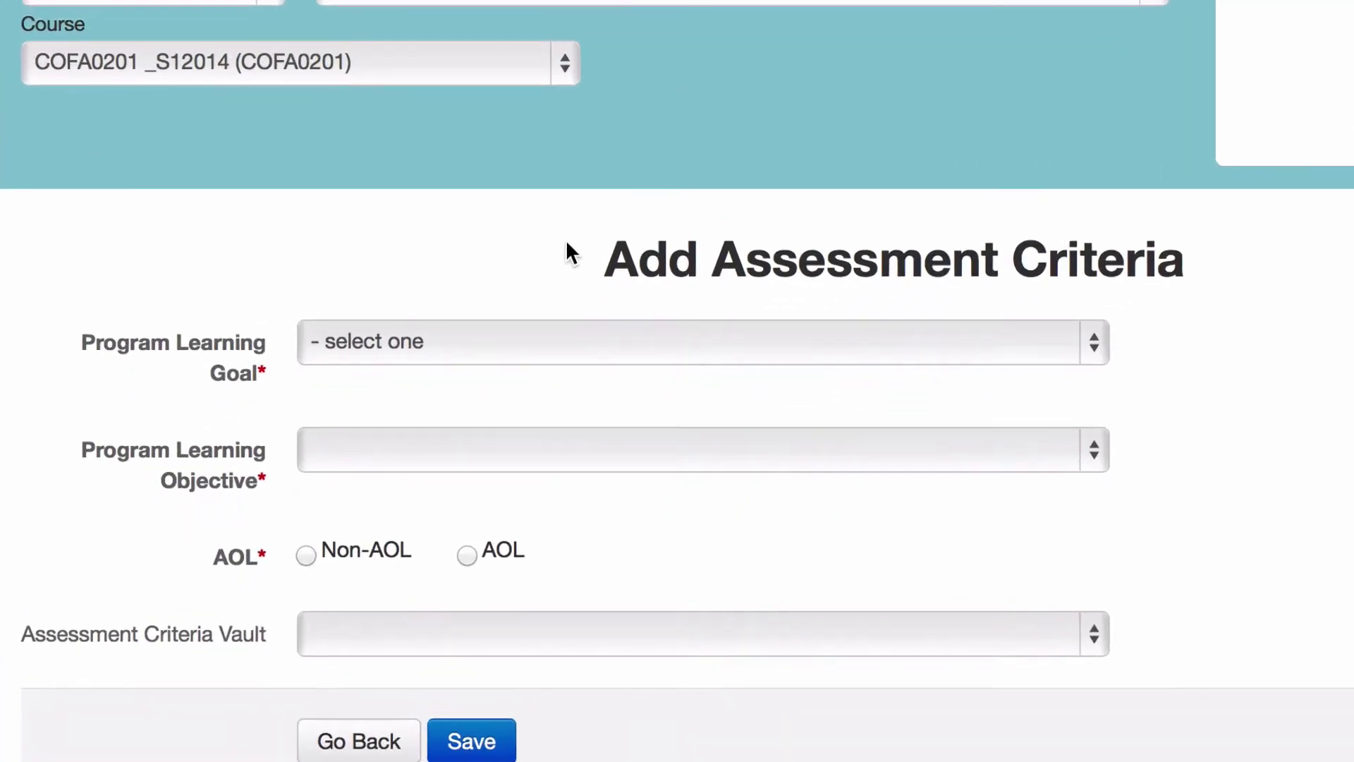
{"action": "scroll", "coordinate": [460, 382], "scroll_direction": "down", "scroll_amount": 2}
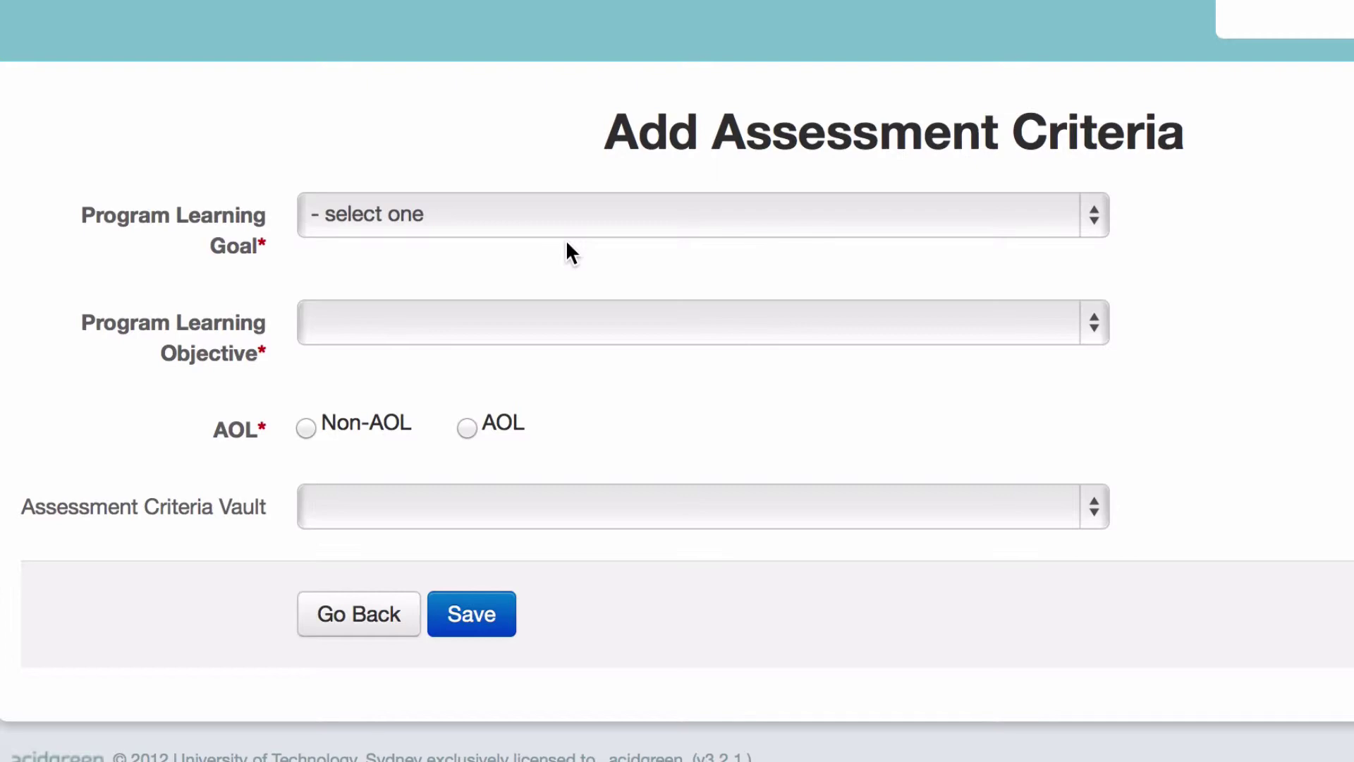
{"action": "left_click", "coordinate": [709, 213]}
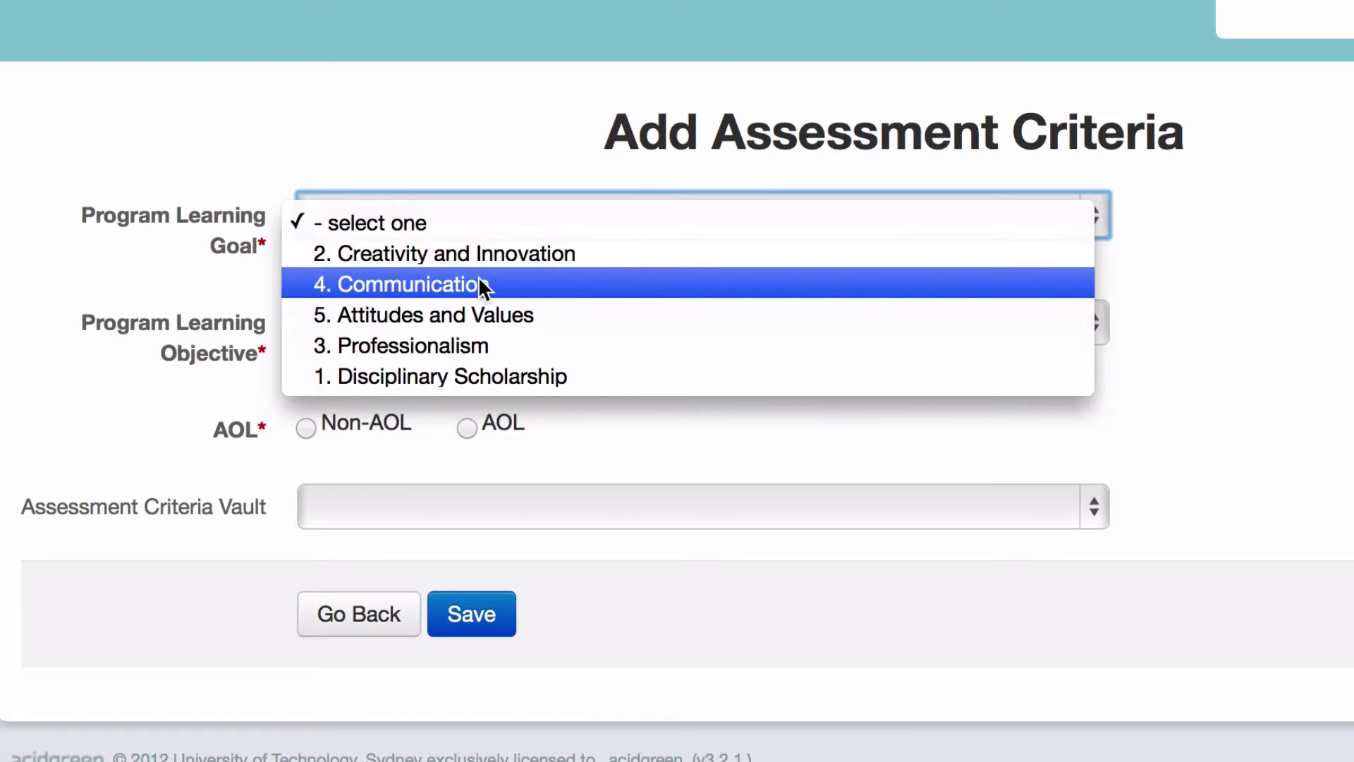
{"action": "left_click", "coordinate": [332, 283]}
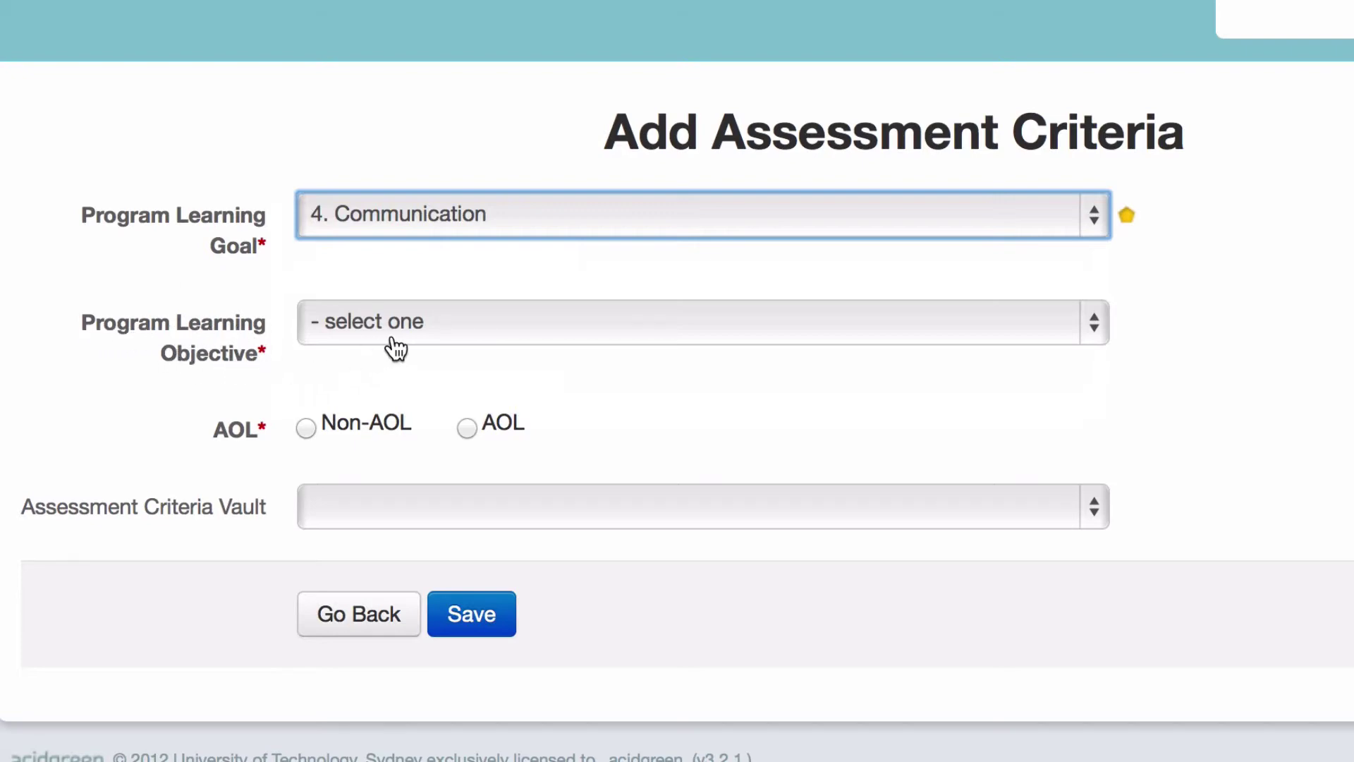
- Set the program learning objective to "Digitally literate: Can access a variety of information sour" and mark the criterion as Non-AOL
{"action": "left_click", "coordinate": [318, 341]}
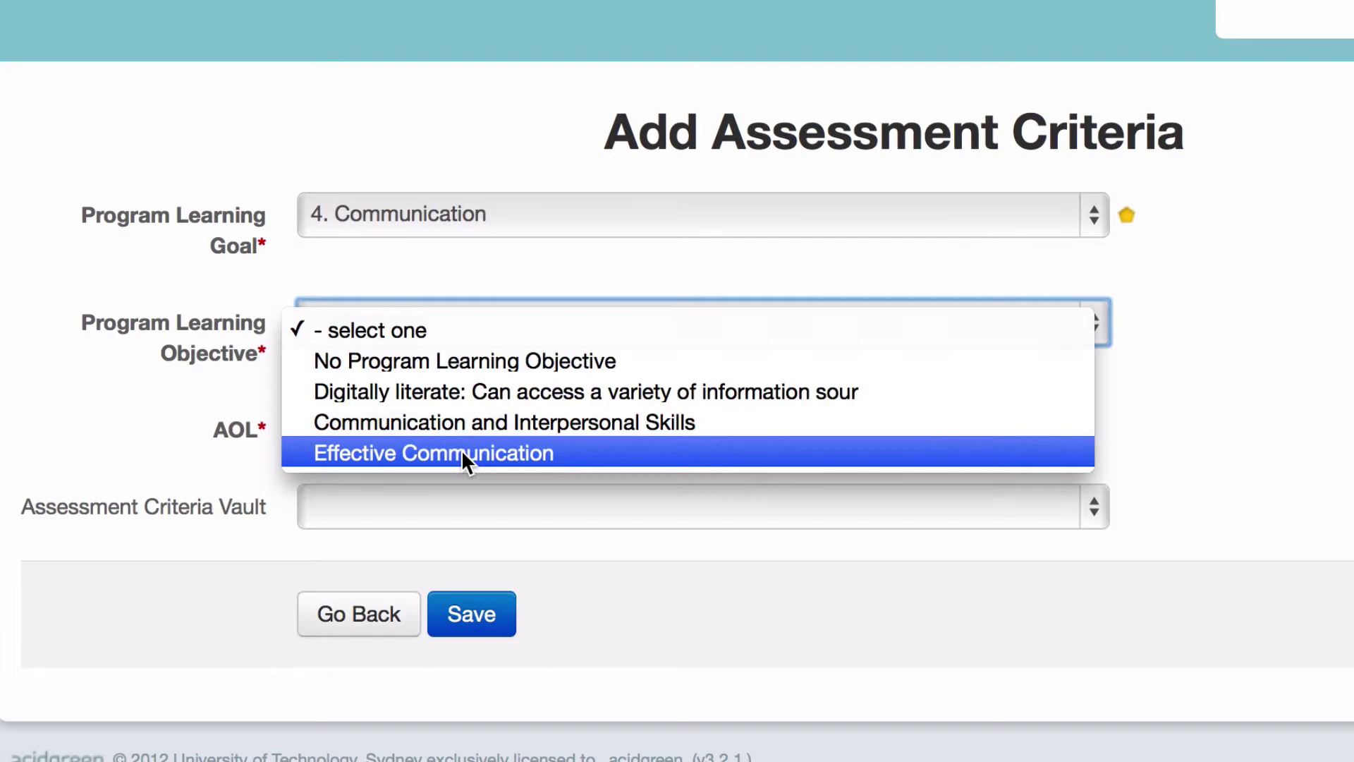
{"action": "left_click", "coordinate": [482, 396]}
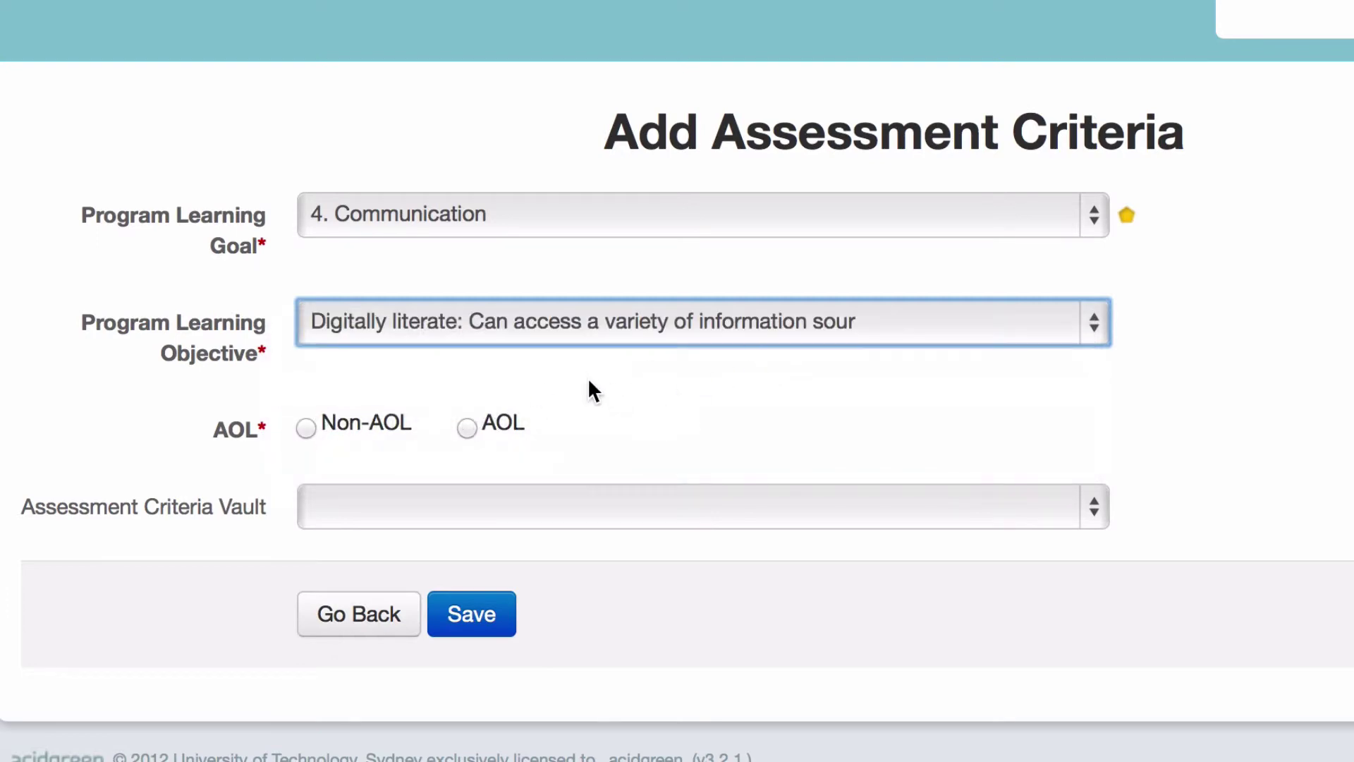
{"action": "left_click", "coordinate": [306, 428]}
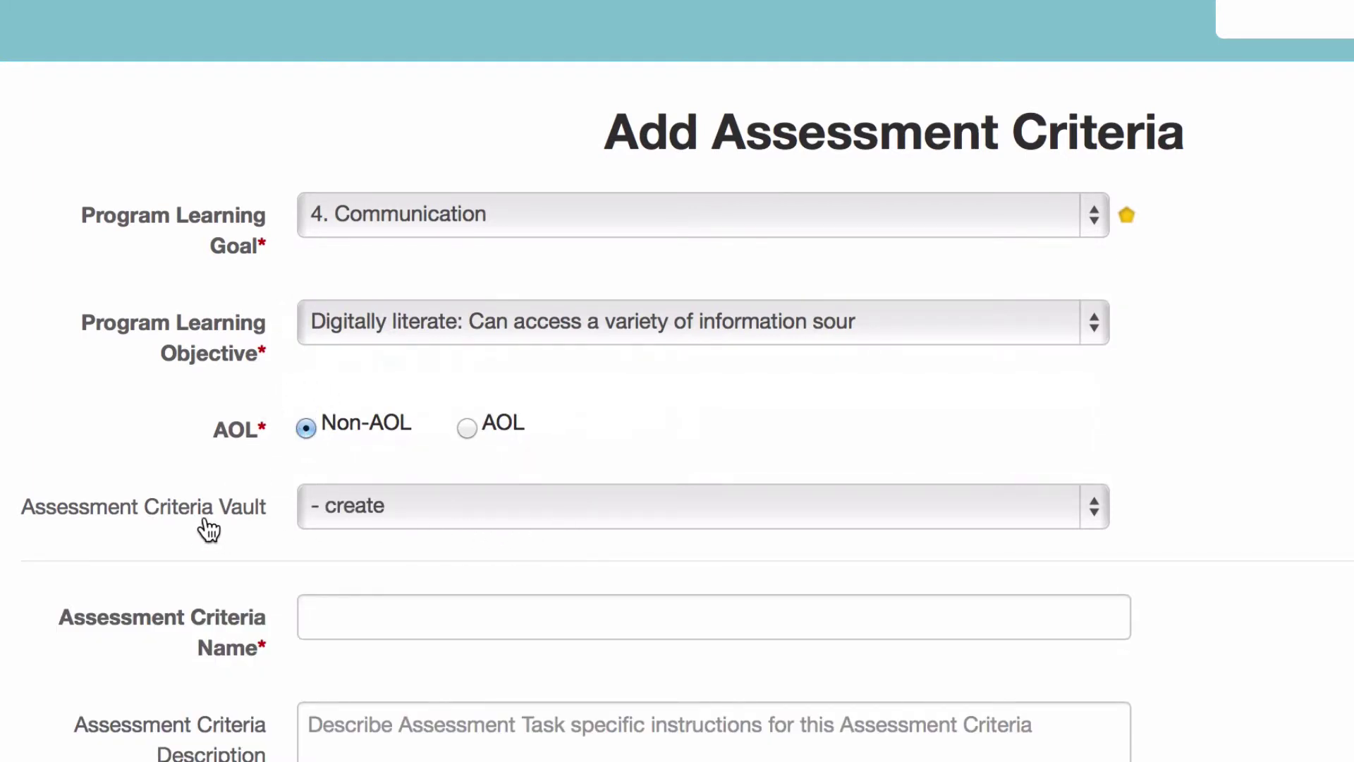
- Name the new assessment criterion "Ability to use digital communications"
{"action": "scroll", "coordinate": [346, 534], "scroll_direction": "down", "scroll_amount": 5}
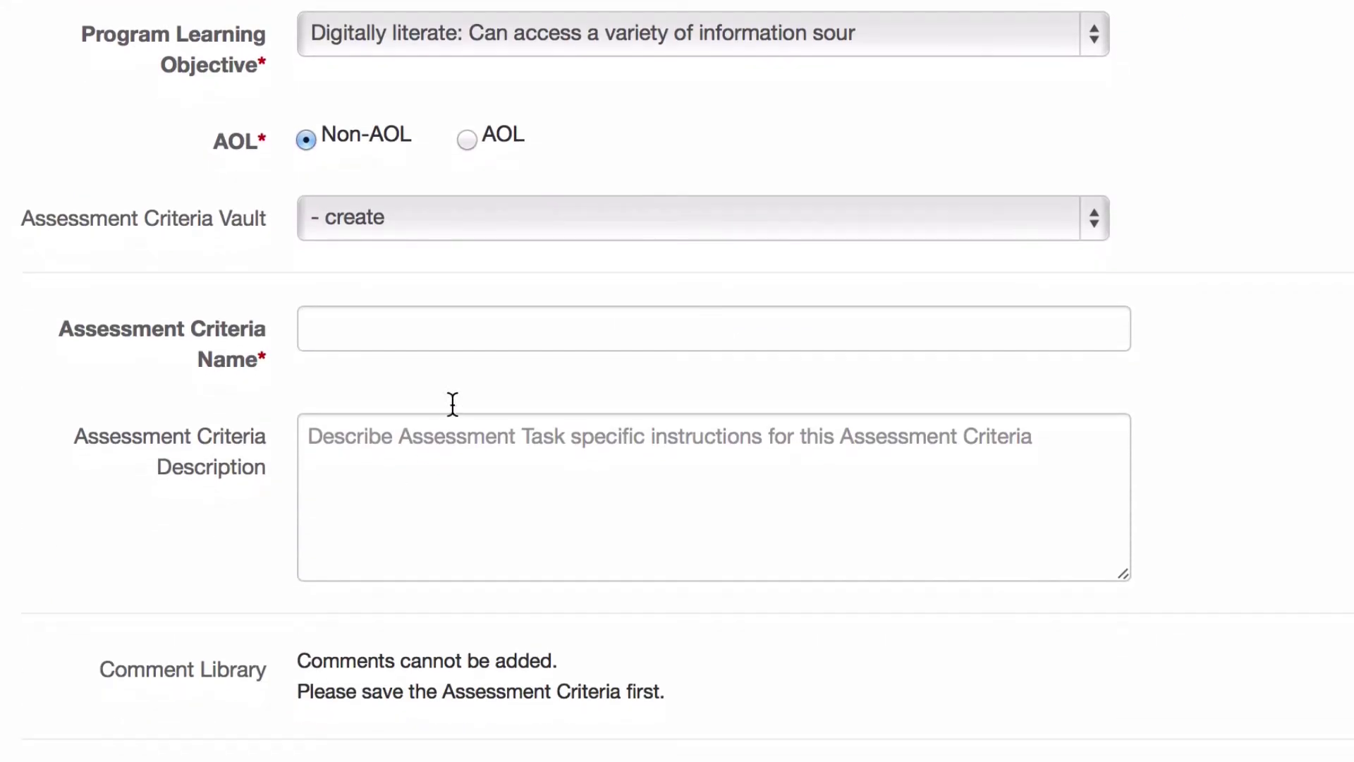
{"action": "left_click", "coordinate": [420, 335]}
{"action": "type", "text": "Ability to use digital communications"}
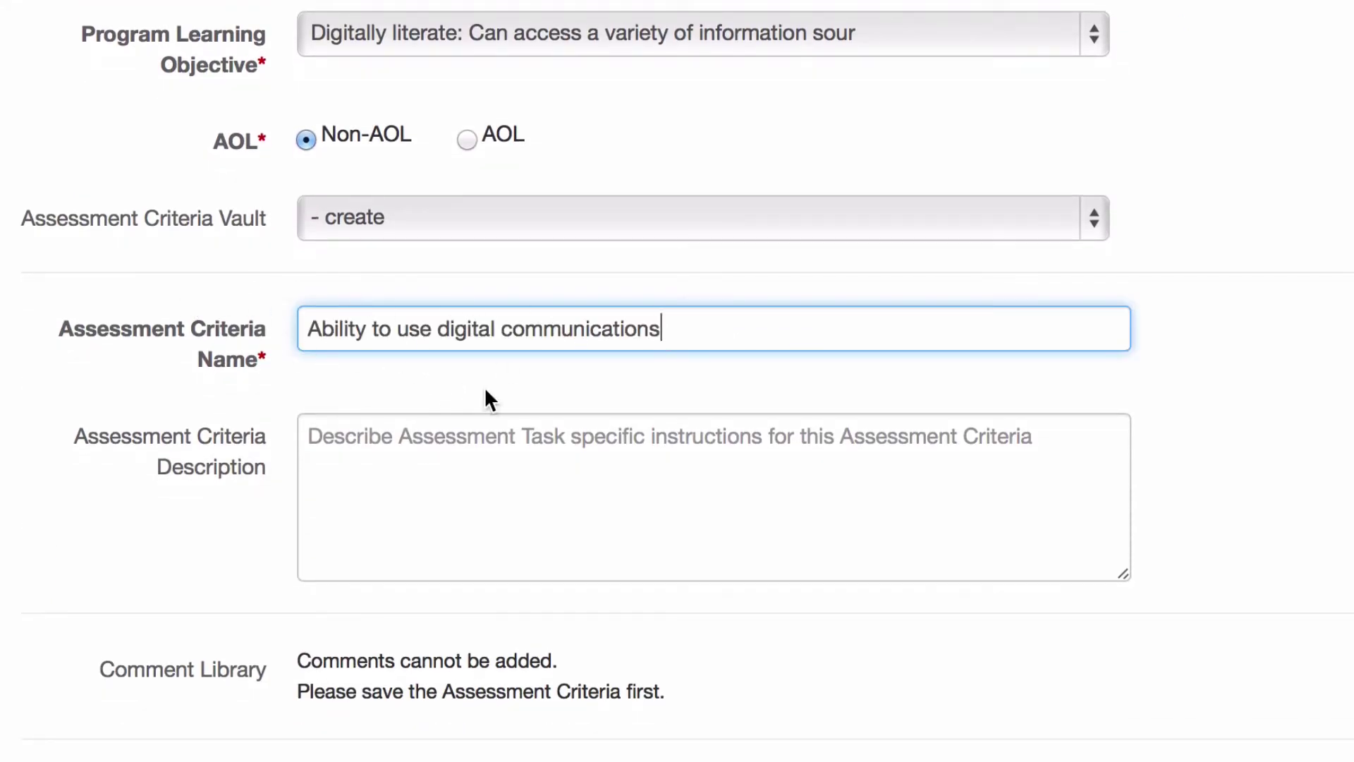
- Show the rubric definition fields for the new assessment criterion
{"action": "scroll", "coordinate": [426, 472], "scroll_direction": "down", "scroll_amount": 3}
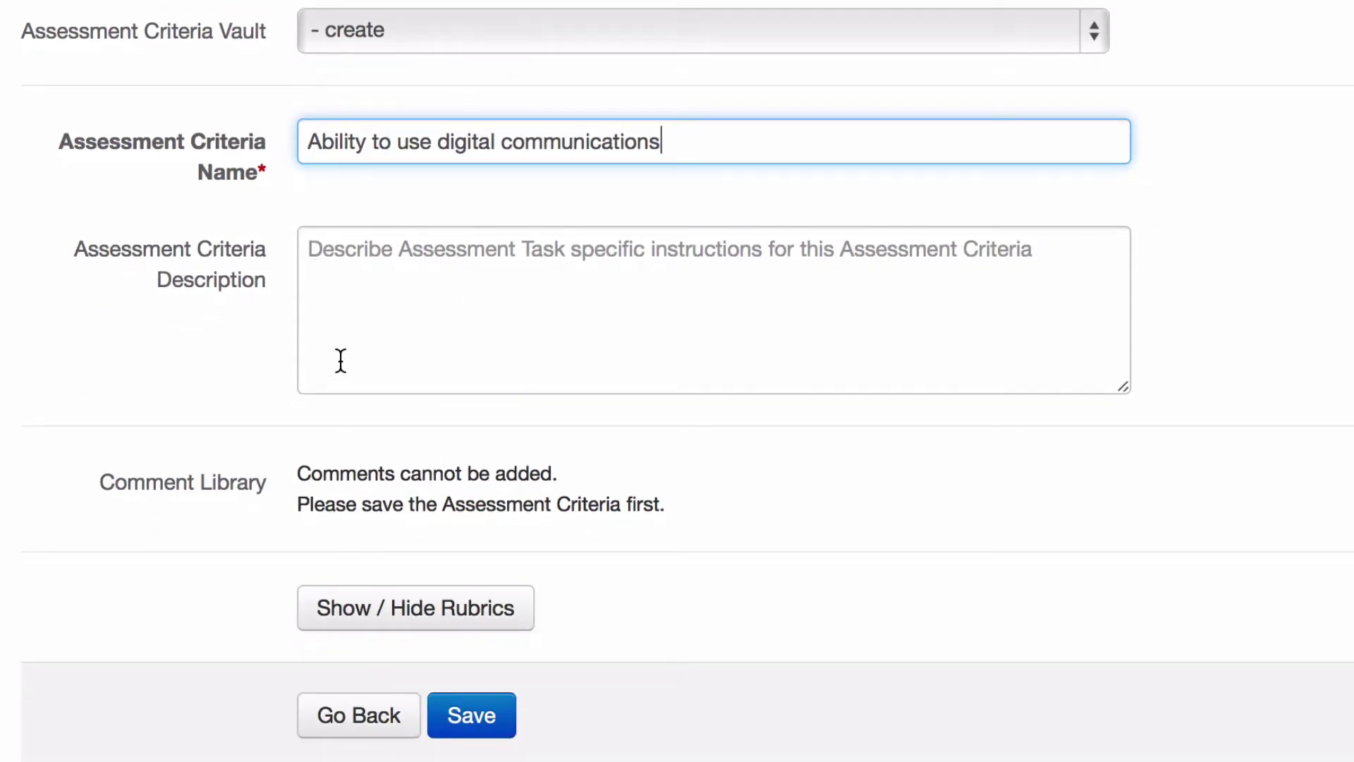
{"action": "scroll", "coordinate": [341, 361], "scroll_direction": "down", "scroll_amount": 2}
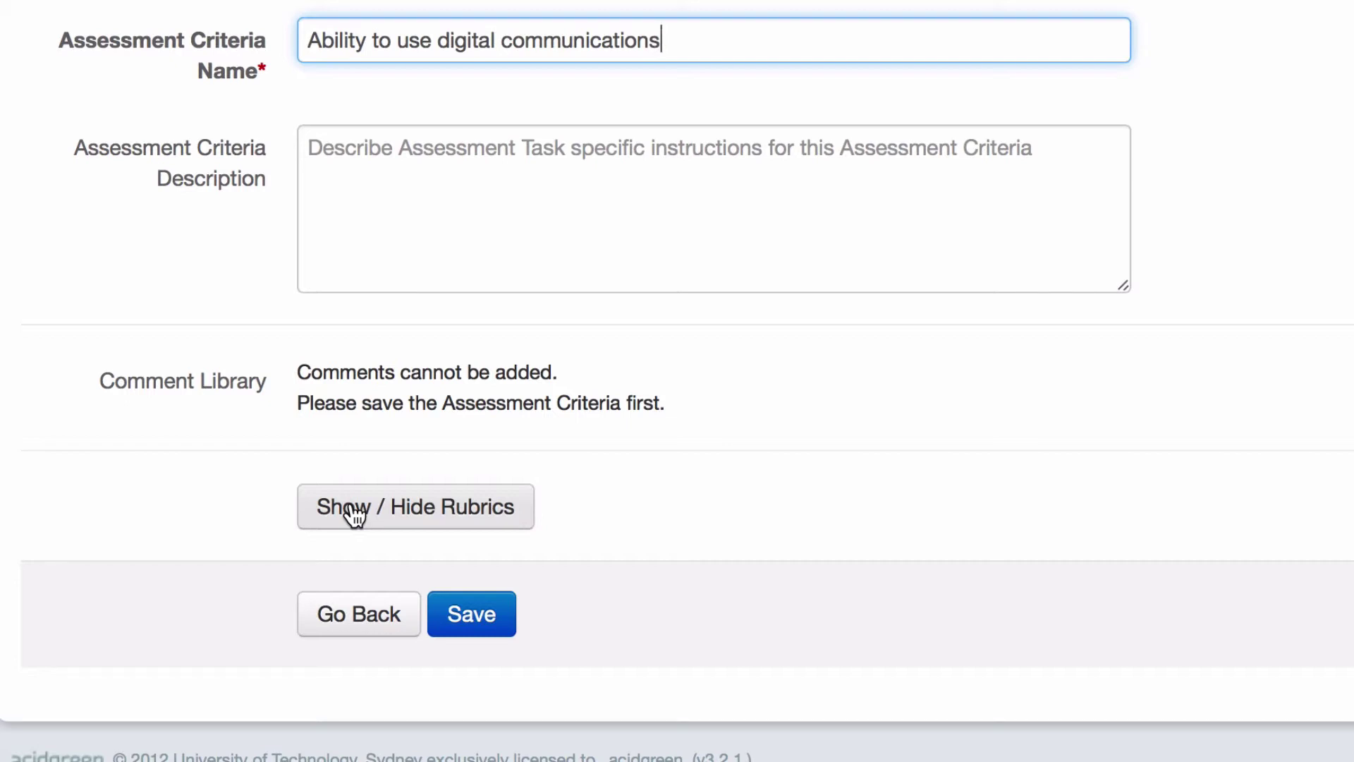
{"action": "left_click", "coordinate": [355, 516]}
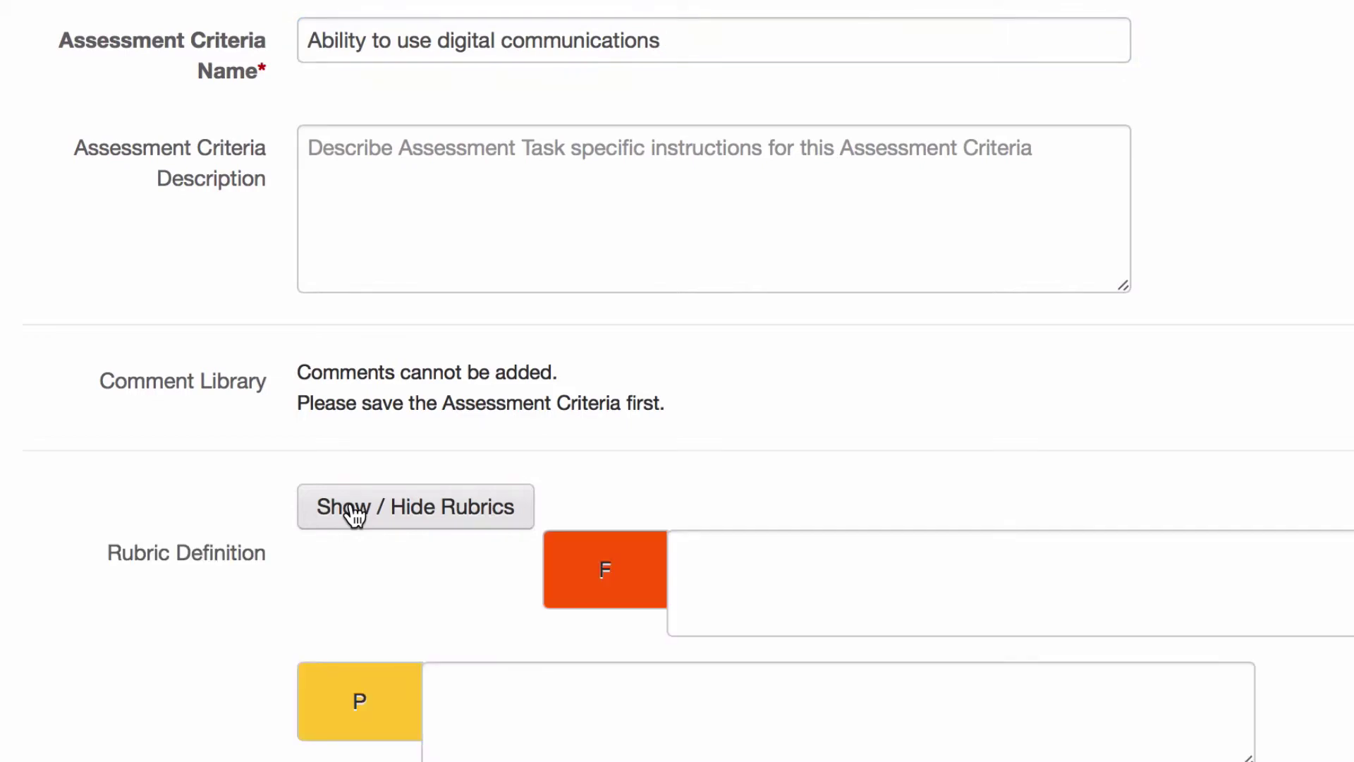
{"action": "scroll", "coordinate": [130, 551], "scroll_direction": "down", "scroll_amount": 5}
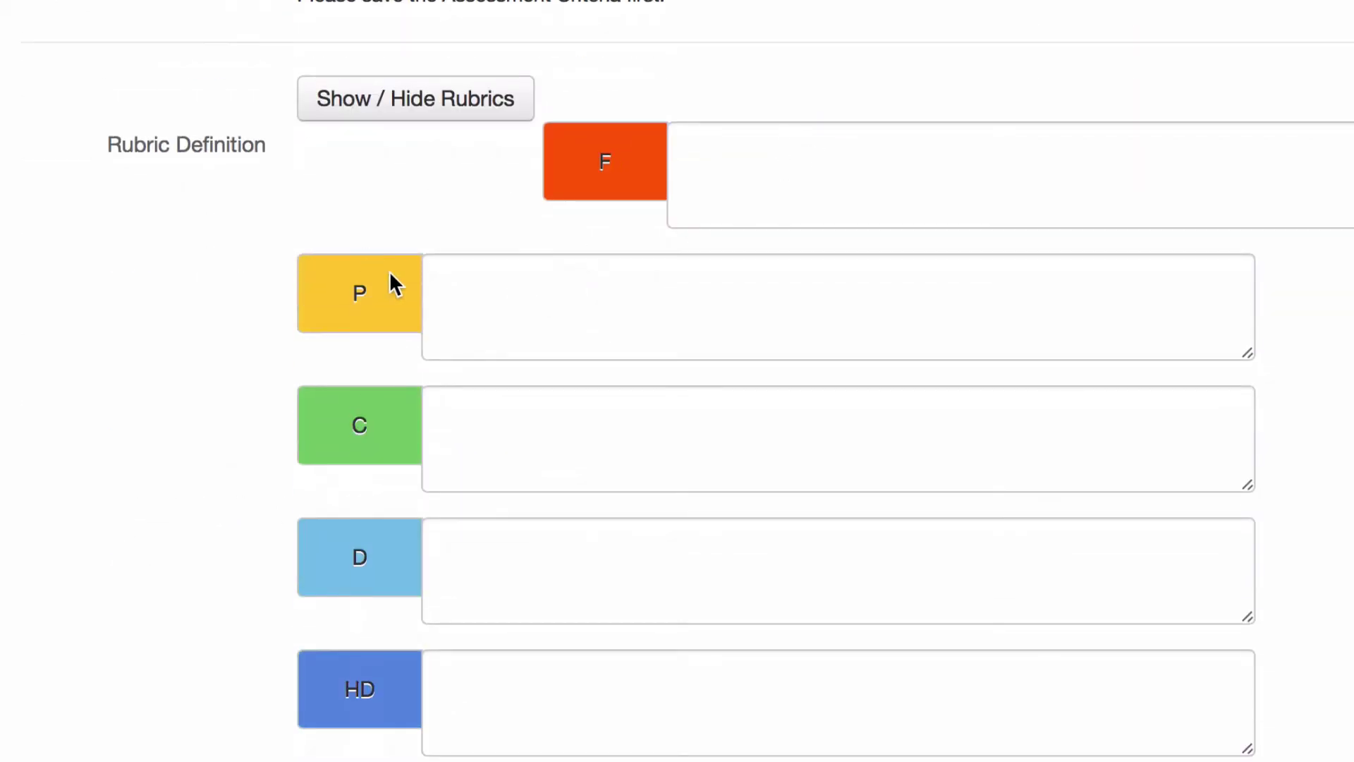
- Save the "Ability to use digital communications" criterion without rubric text and return to Task 1's assessment criteria list
{"action": "left_click", "coordinate": [690, 144]}
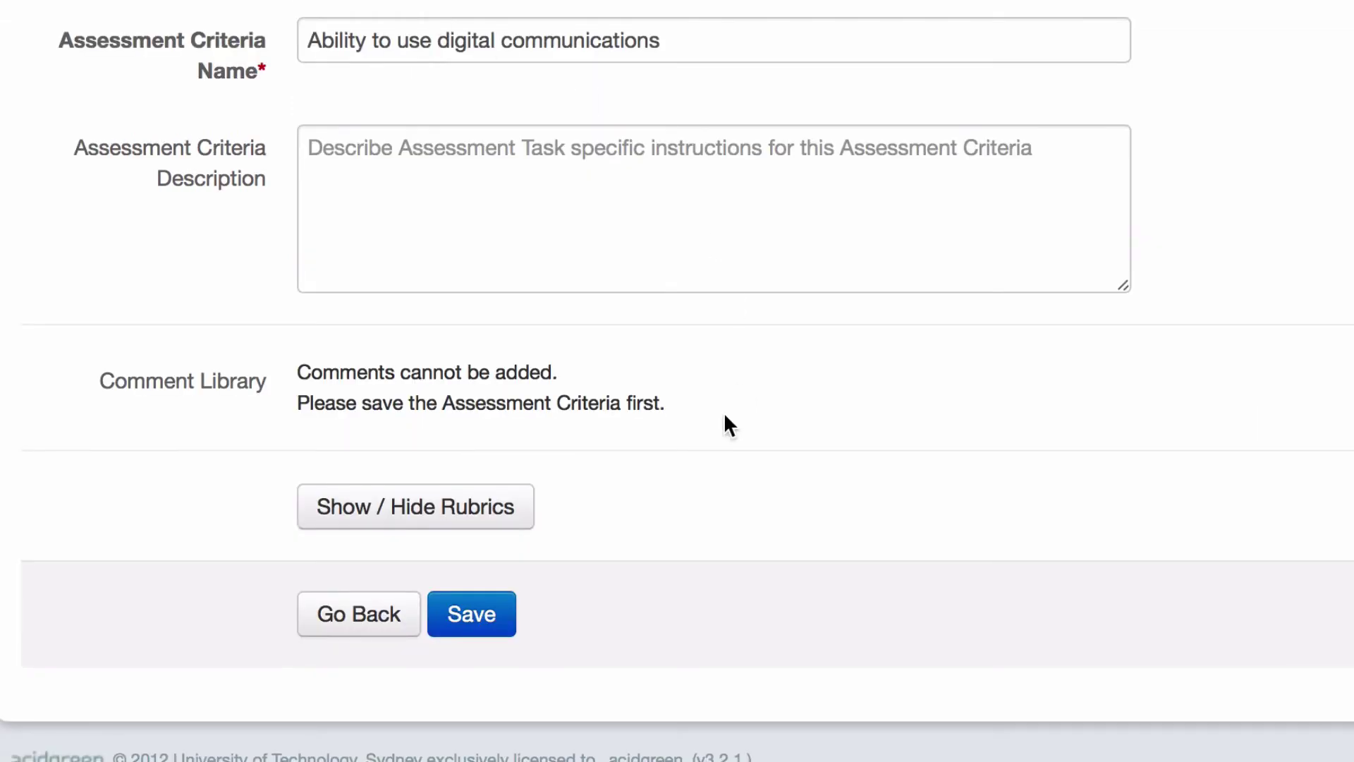
{"action": "scroll", "coordinate": [297, 120], "scroll_direction": "up", "scroll_amount": 1}
{"action": "scroll", "coordinate": [262, 138], "scroll_direction": "up", "scroll_amount": 5}
{"action": "scroll", "coordinate": [262, 137], "scroll_direction": "down", "scroll_amount": 1}
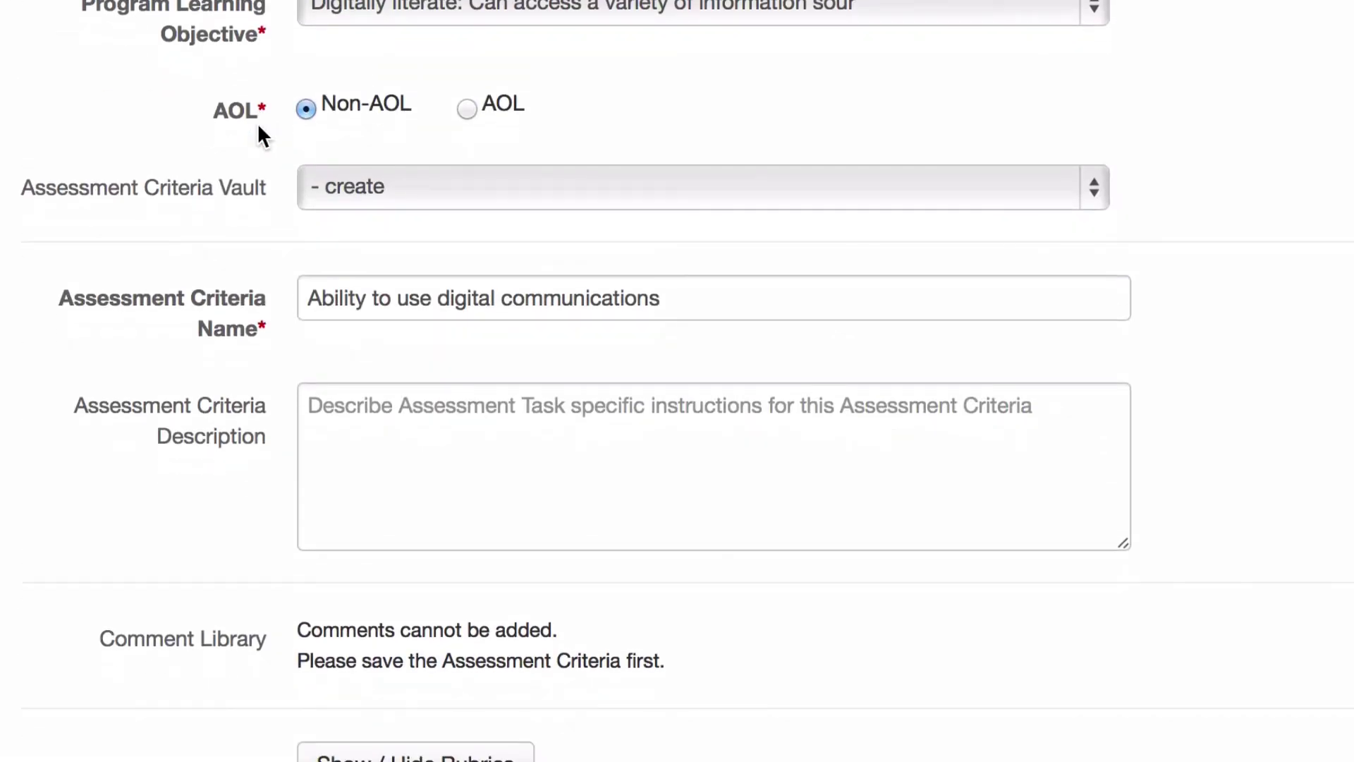
{"action": "scroll", "coordinate": [262, 137], "scroll_direction": "down", "scroll_amount": 5}
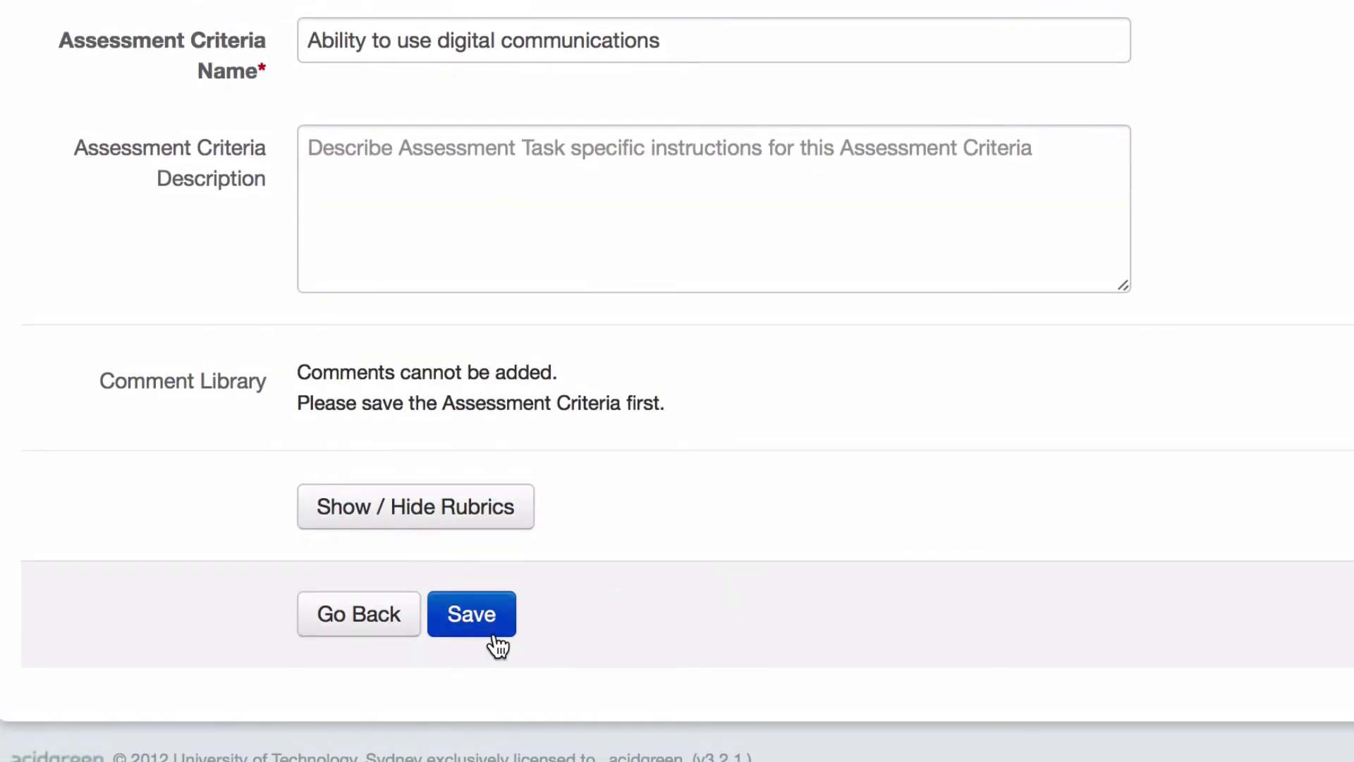
{"action": "left_click", "coordinate": [479, 636]}
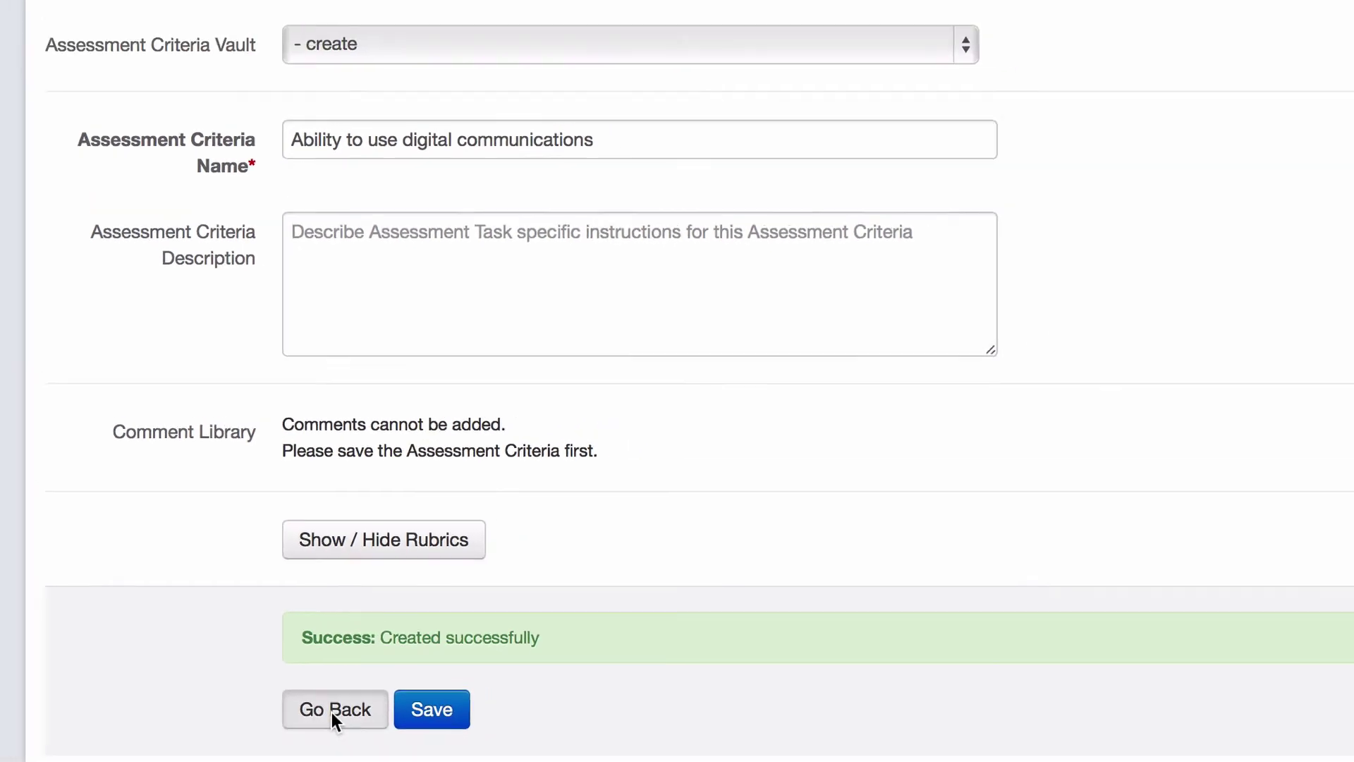
{"action": "left_click", "coordinate": [331, 709]}
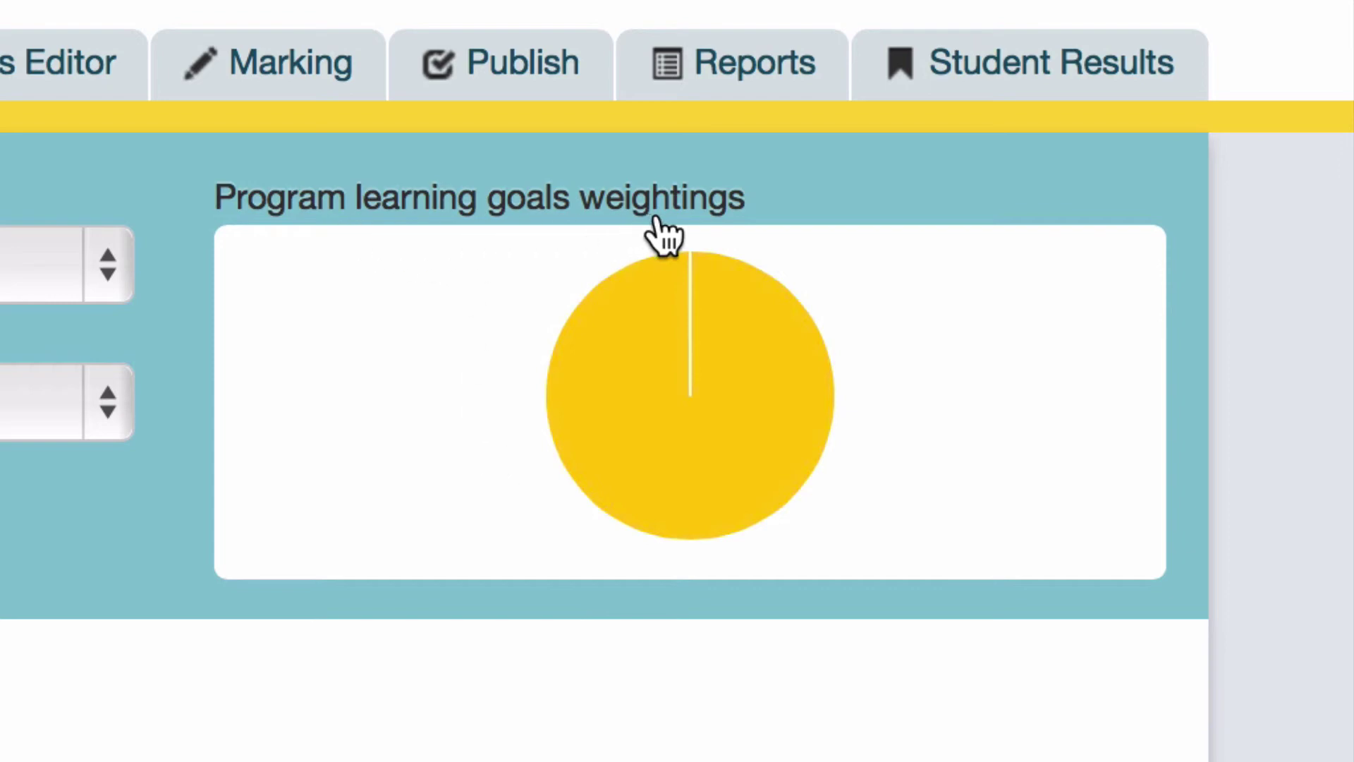
- Check the program learning goals weightings chart and start another new assessment criterion for Task 1
{"action": "mouse_move", "coordinate": [688, 293]}
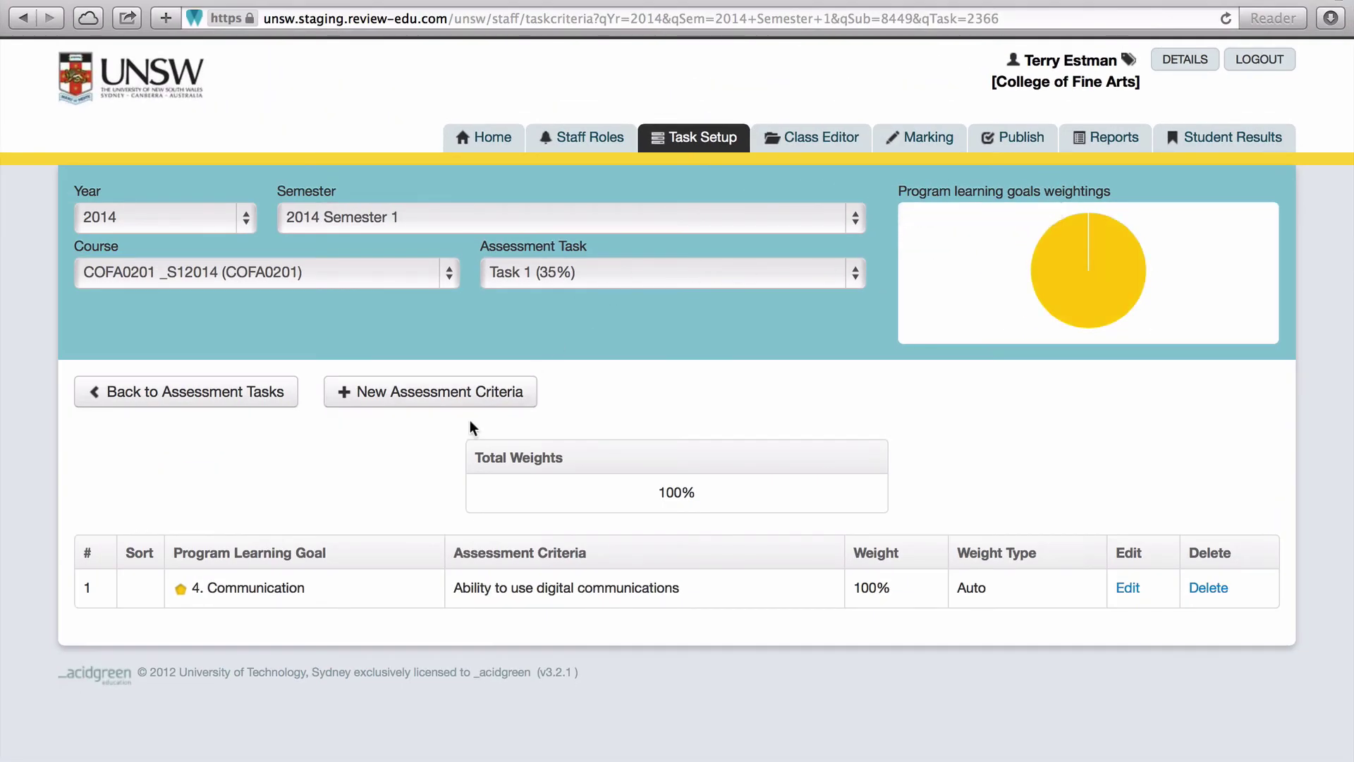
{"action": "left_click", "coordinate": [404, 395]}
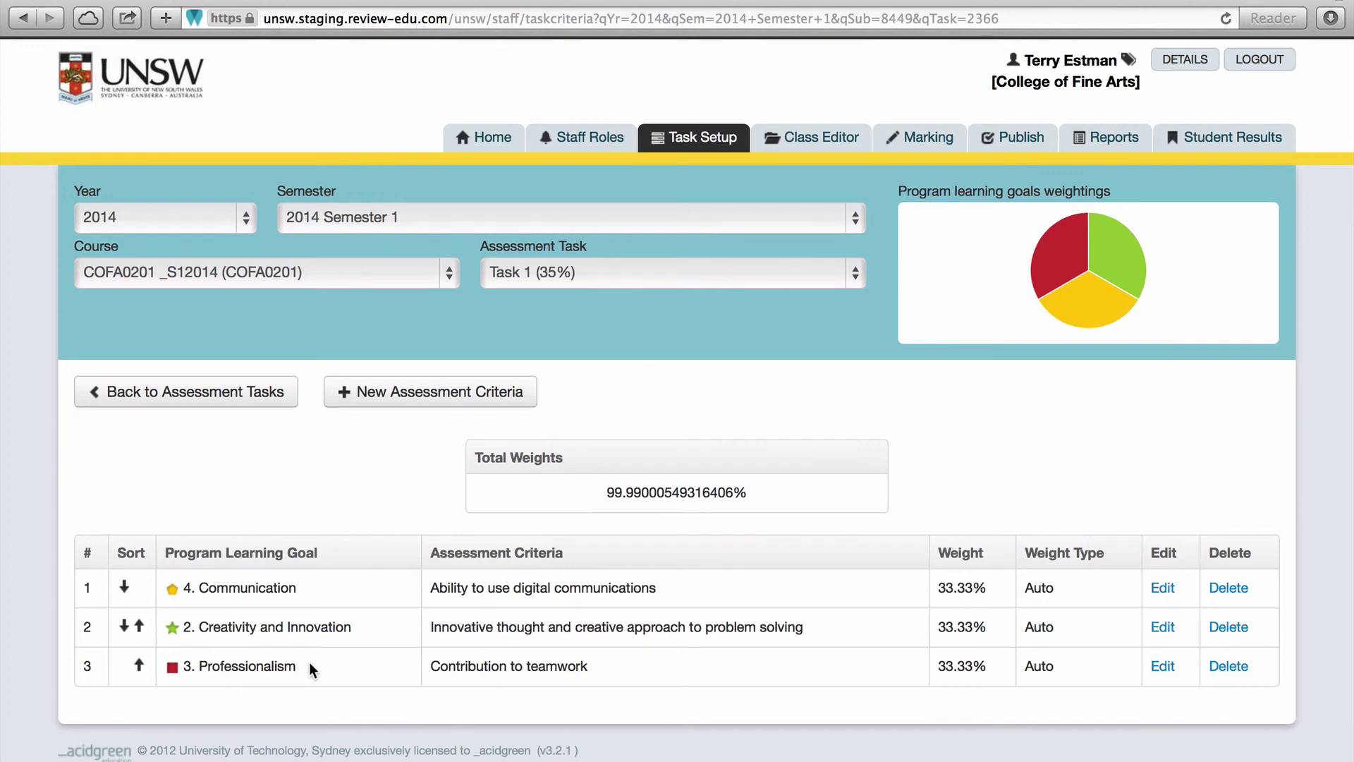
- Return from Task 1's assessment criteria to the course's list of assessment tasks
{"action": "left_click", "coordinate": [214, 395]}
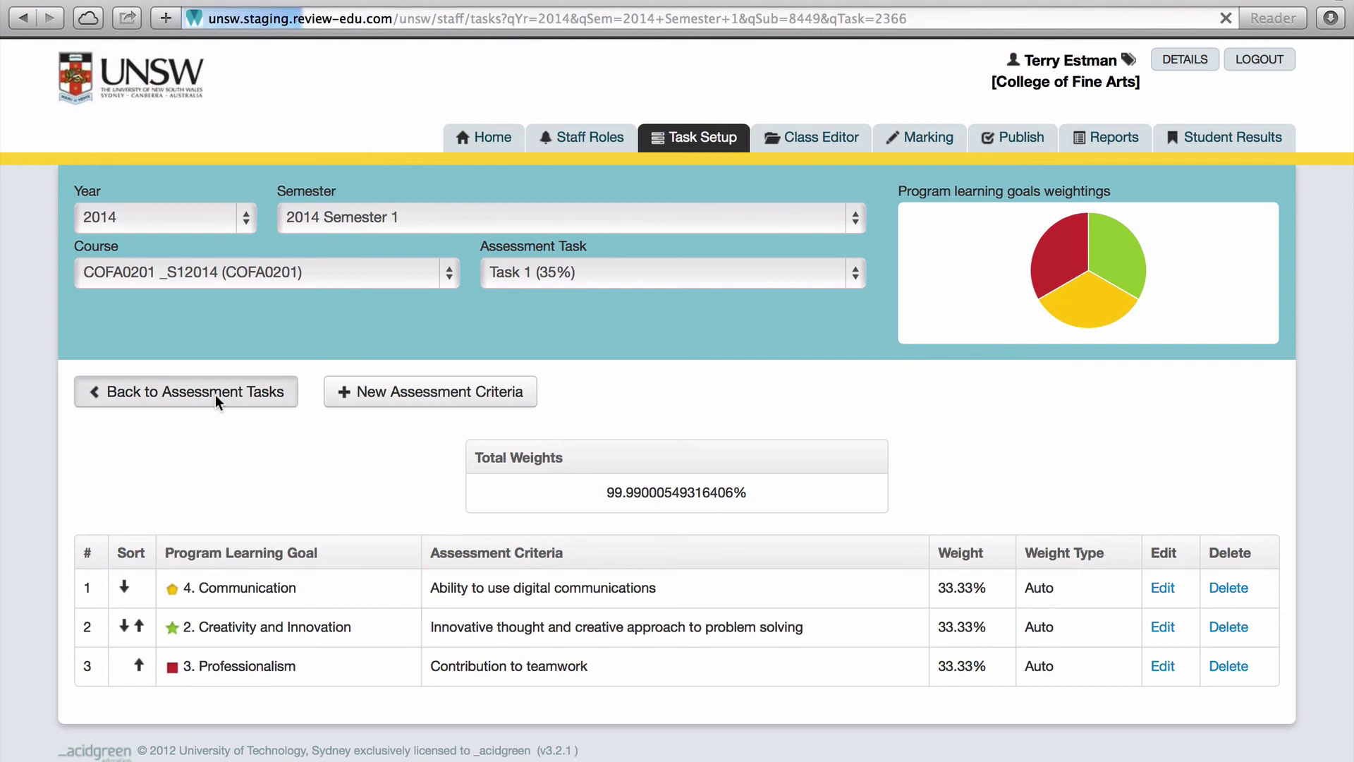